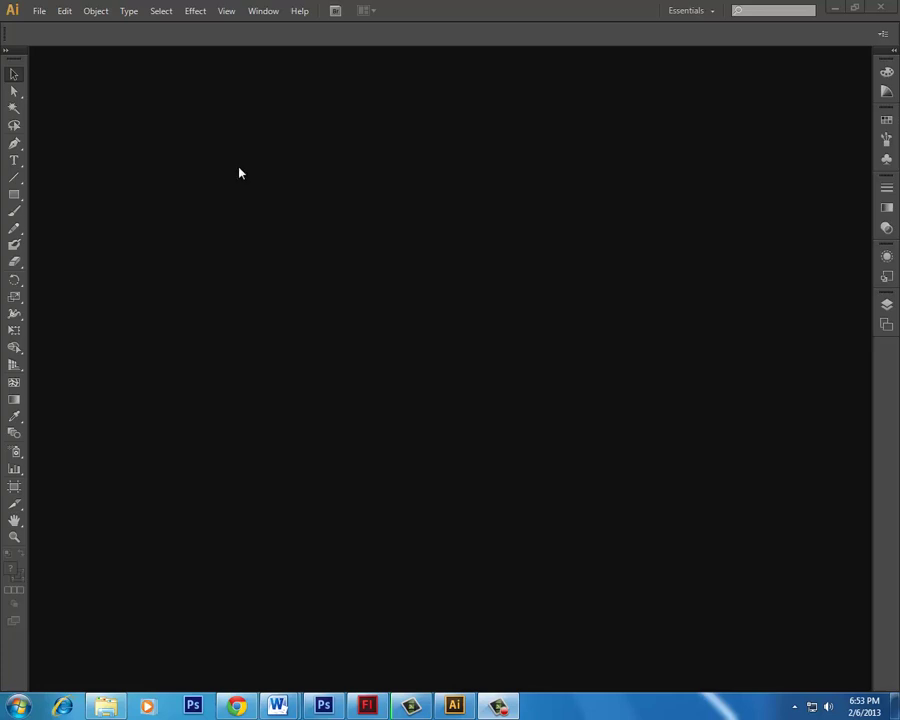
Create a new blank document, Untitled-1 in CMYK, from the File menu
{"action": "left_click", "coordinate": [50, 11]}
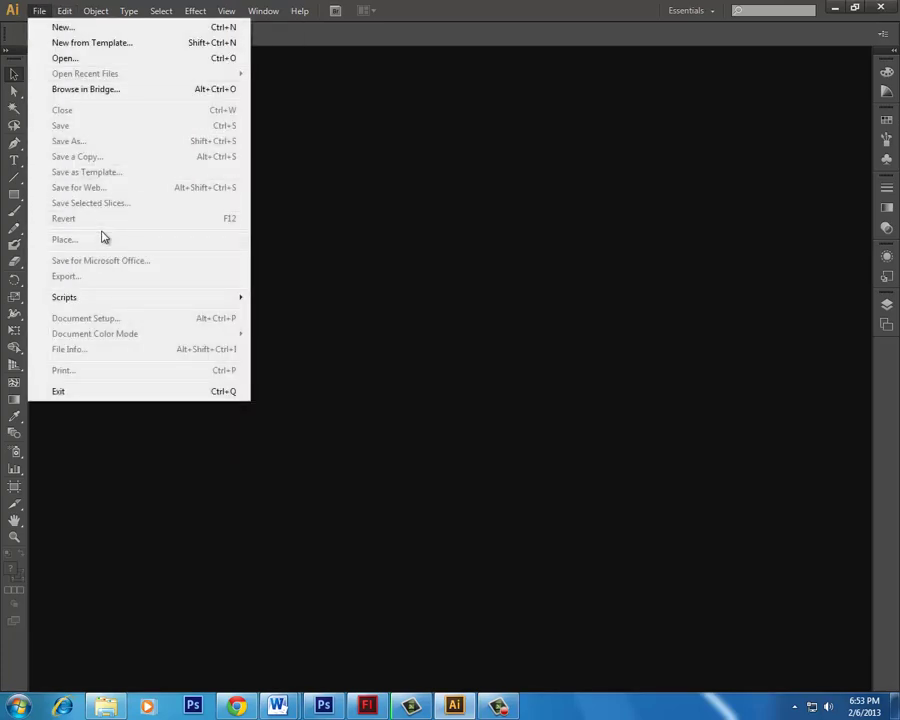
{"action": "left_click", "coordinate": [56, 29]}
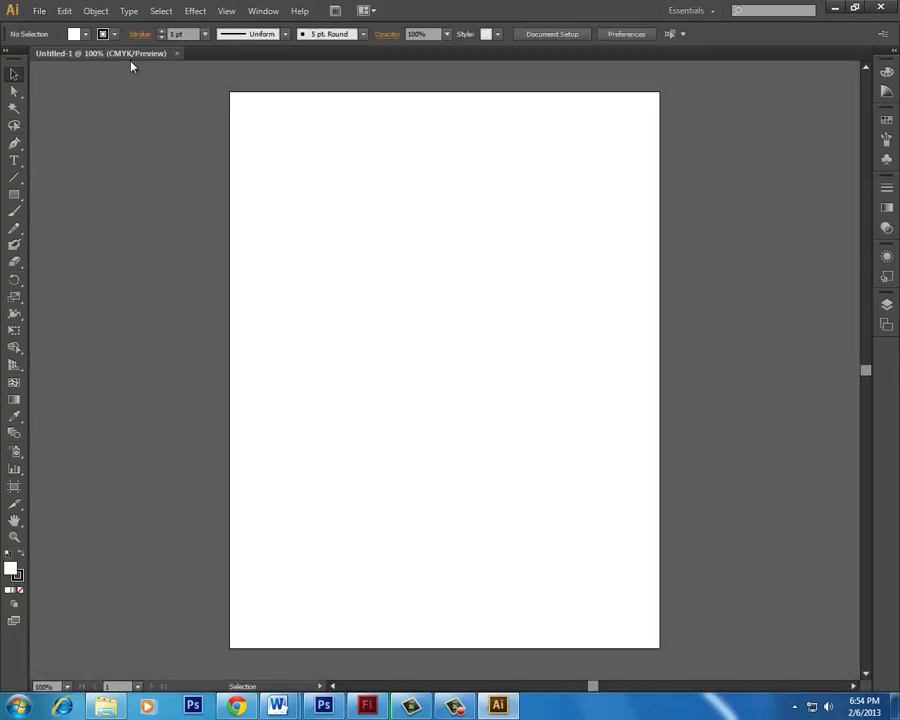
Place the Bentley-Continental_Supersports JPEG from the Desktop into the document
{"action": "left_click", "coordinate": [36, 10]}
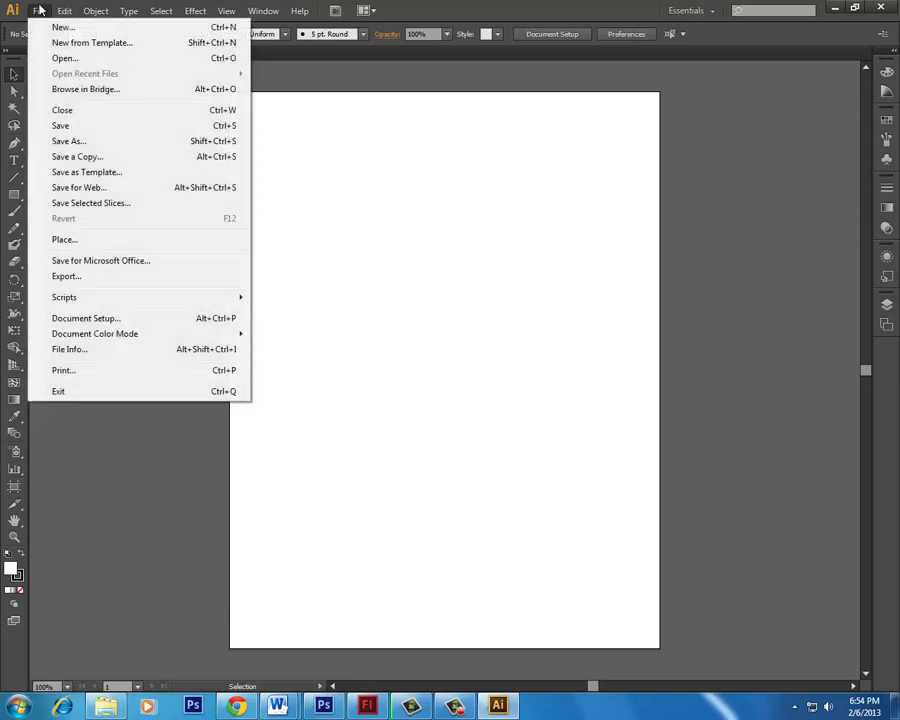
{"action": "left_click", "coordinate": [98, 240]}
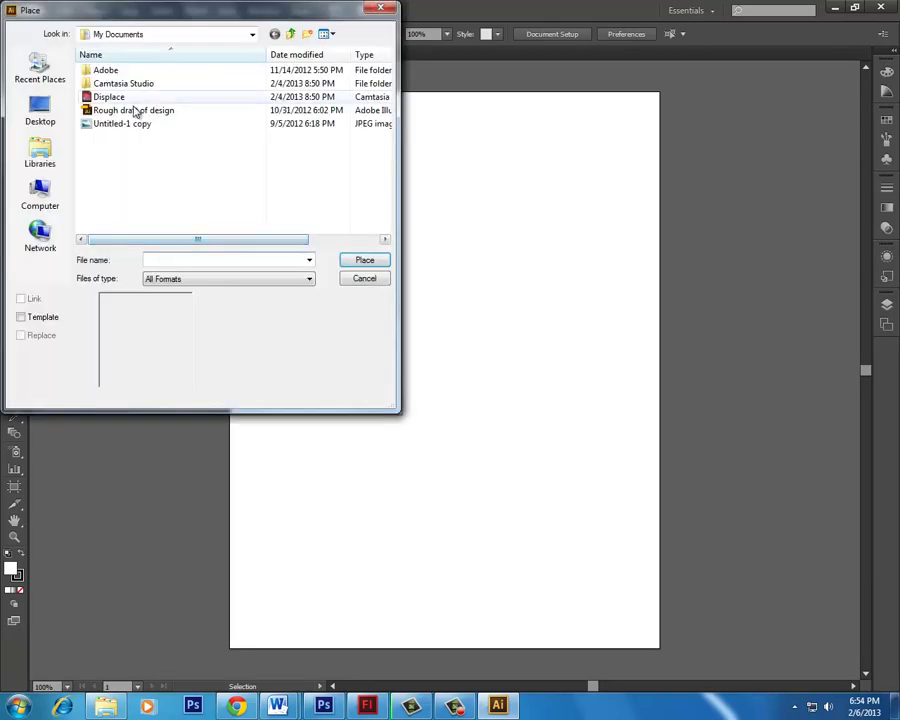
{"action": "left_click", "coordinate": [40, 110]}
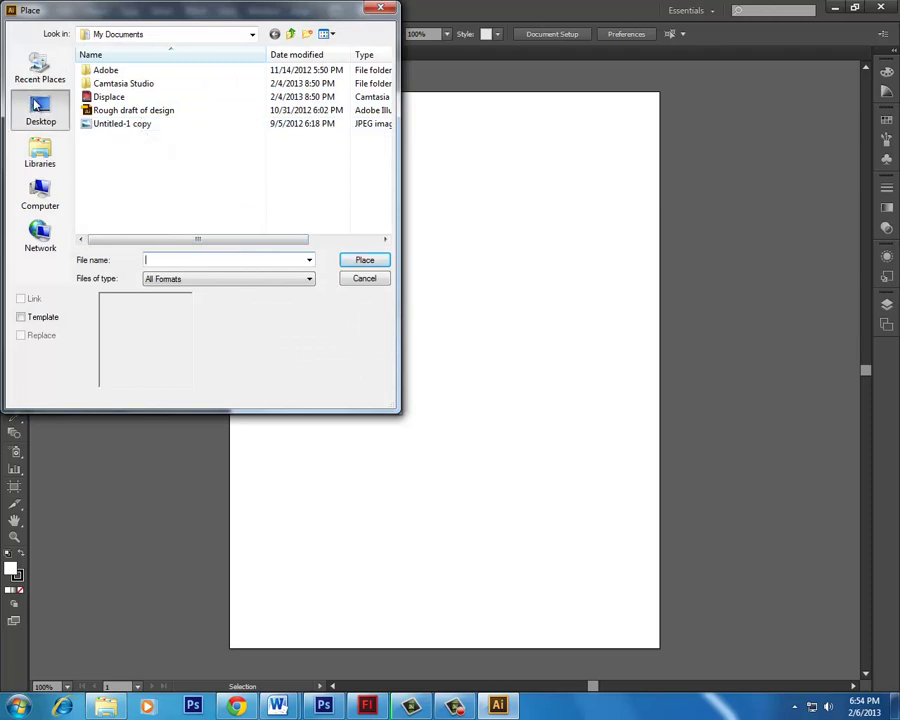
{"action": "left_click_drag", "start_coordinate": [383, 102], "coordinate": [388, 161]}
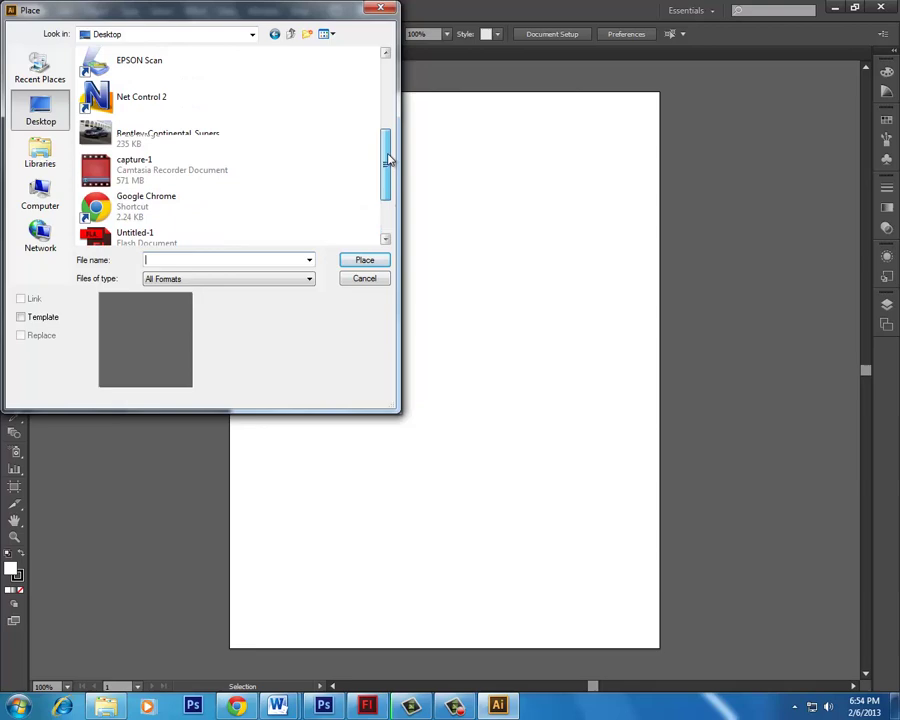
{"action": "left_click", "coordinate": [175, 144]}
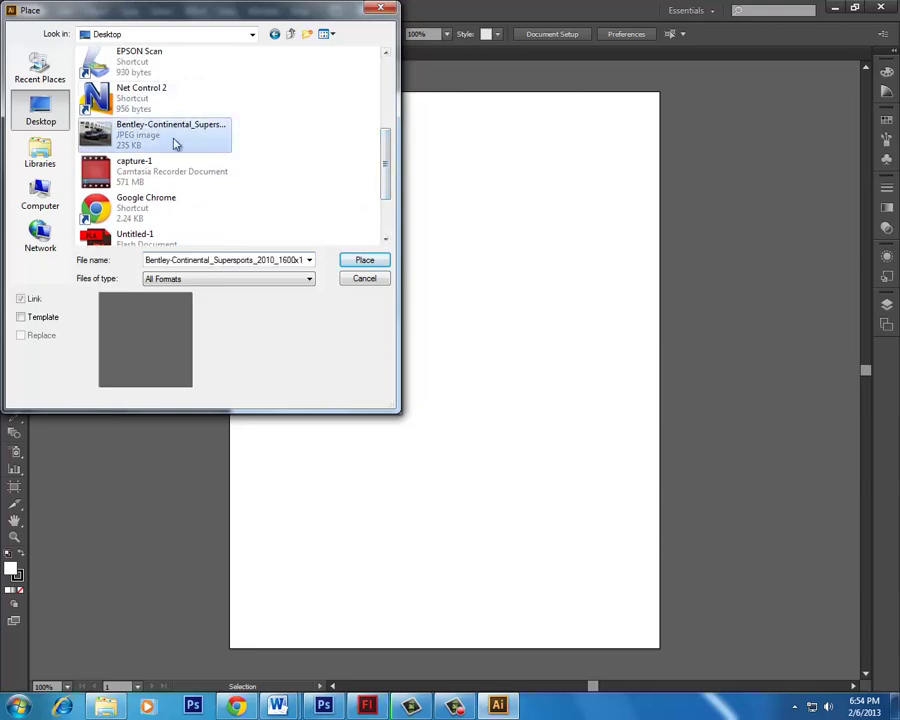
{"action": "left_click", "coordinate": [376, 261]}
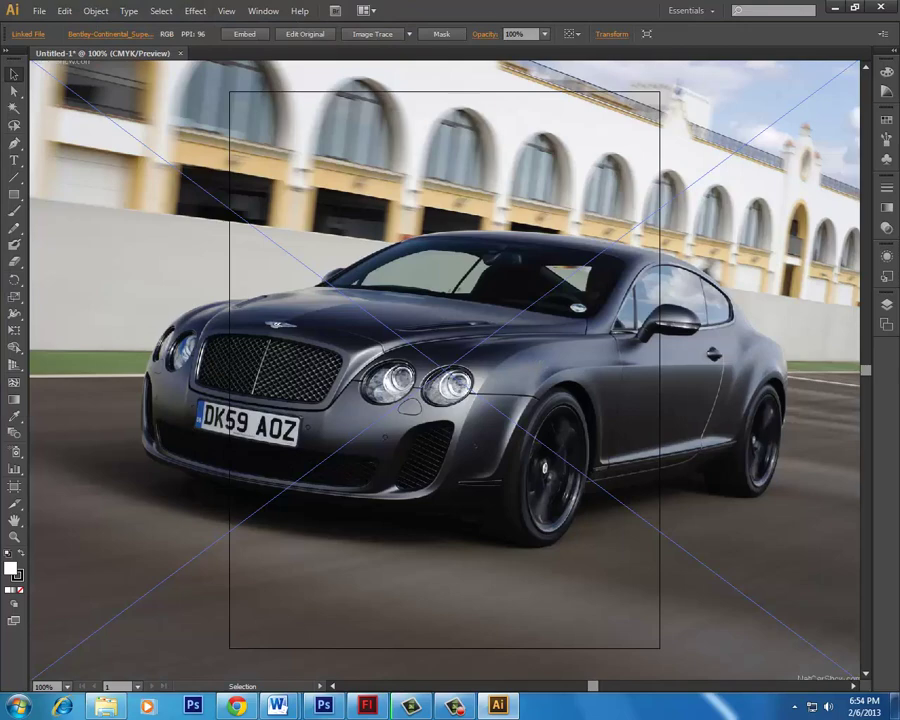
Scale the Bentley photo down proportionally, centre it on the artboard and reselect it
{"action": "key", "text": "ctrl+minus"}
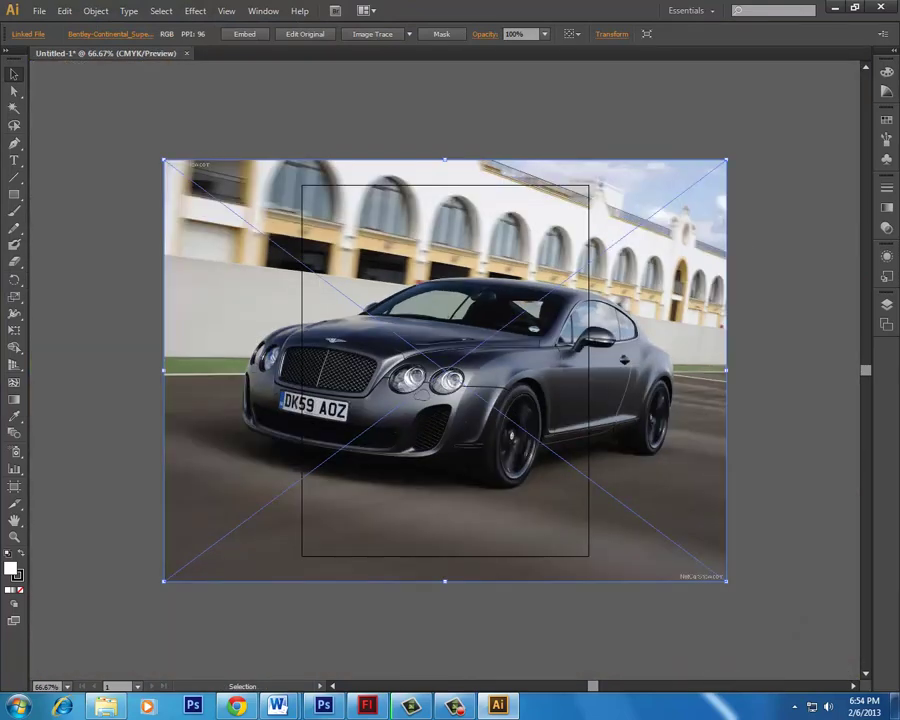
{"action": "left_click_drag", "start_coordinate": [727, 161], "coordinate": [522, 312]}
{"action": "left_click_drag", "start_coordinate": [436, 407], "coordinate": [527, 328]}
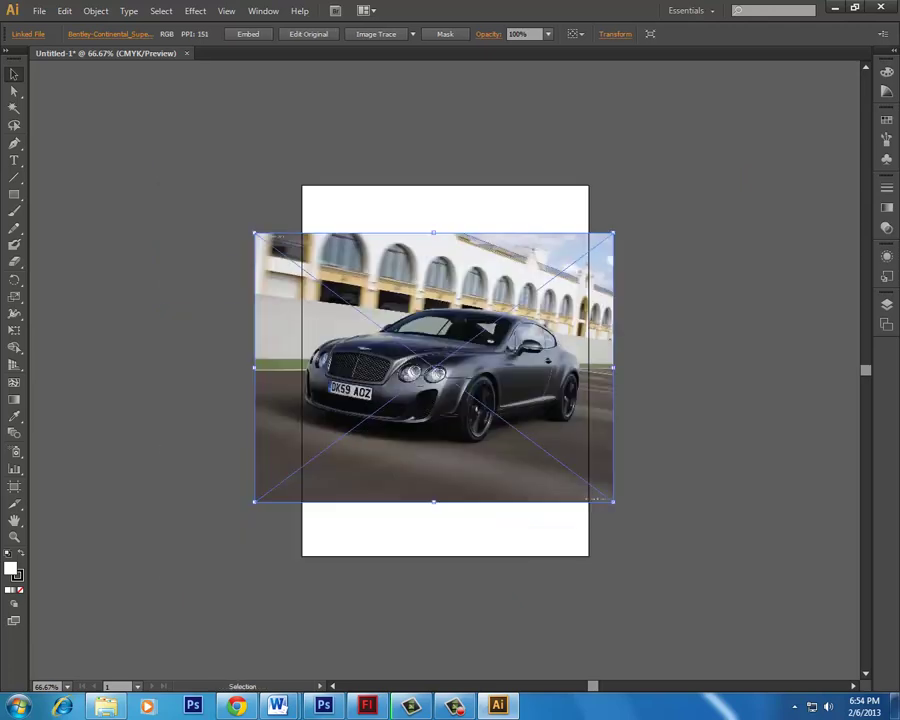
{"action": "left_click", "coordinate": [502, 190]}
{"action": "left_click", "coordinate": [434, 294]}
Image-trace the photo with the Default preset and open the Image Trace panel
{"action": "left_click", "coordinate": [396, 37]}
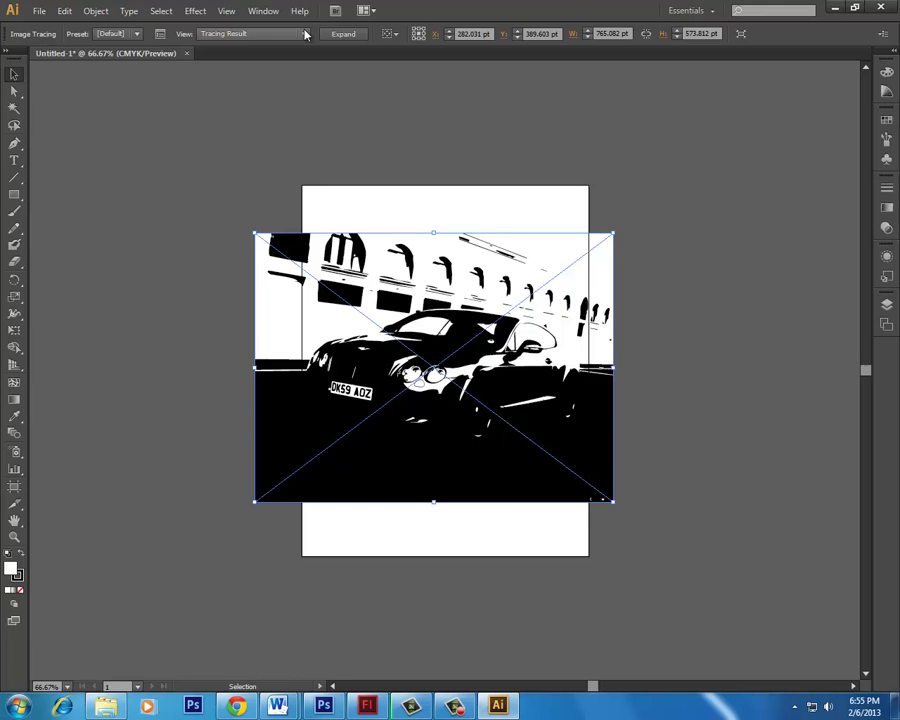
{"action": "left_click", "coordinate": [160, 37]}
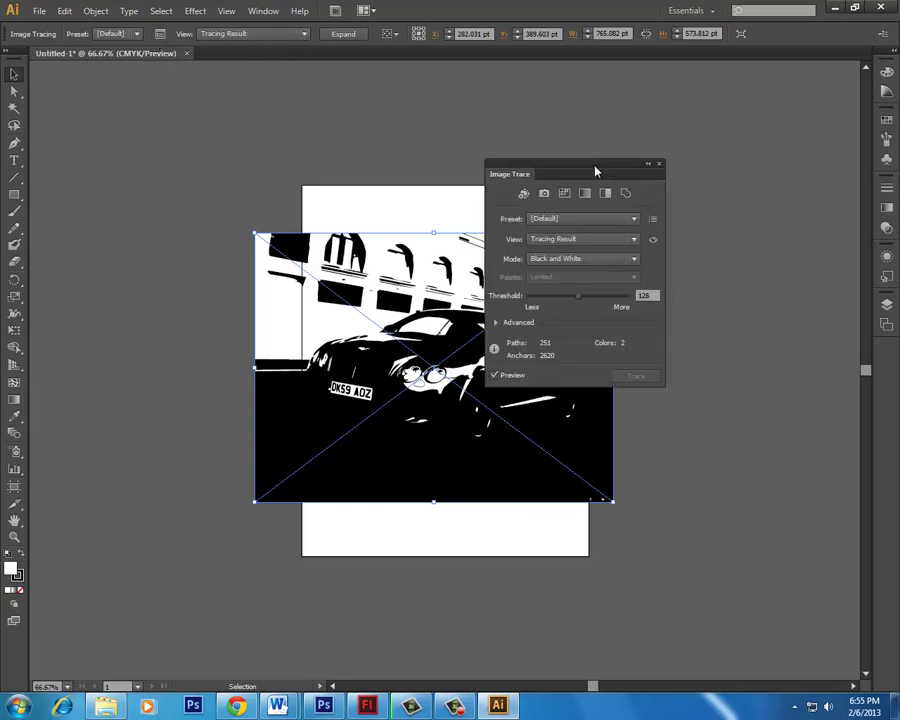
Move the Image Trace panel clear of the image and open its Mode dropdown
{"action": "left_click_drag", "start_coordinate": [595, 172], "coordinate": [781, 183]}
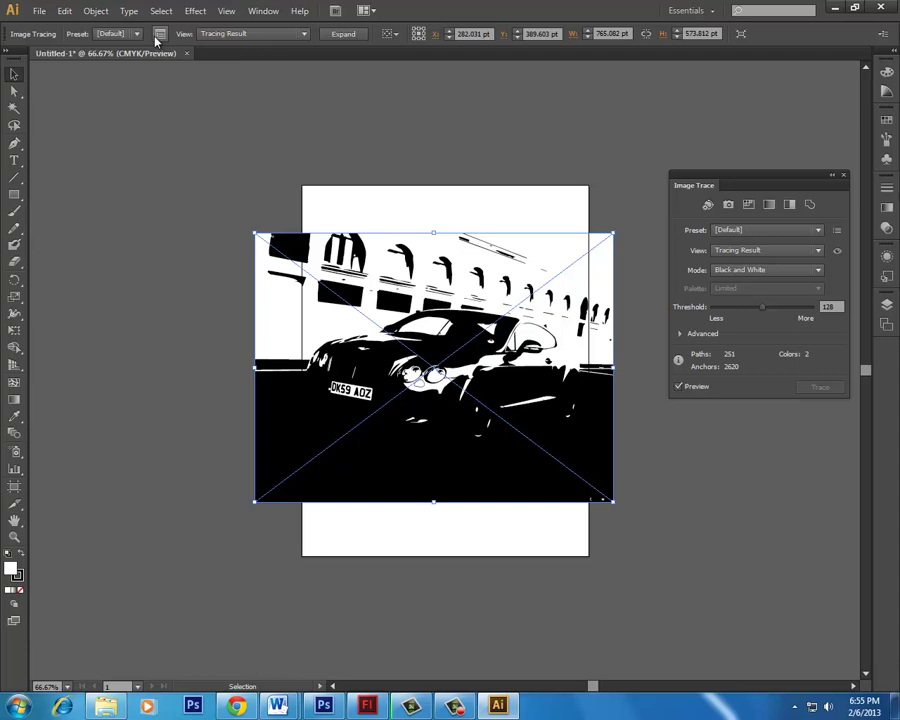
{"action": "left_click", "coordinate": [788, 272]}
Choose Color mode, producing a 30-colour Limited palette trace with 2871 paths
{"action": "left_click", "coordinate": [788, 288]}
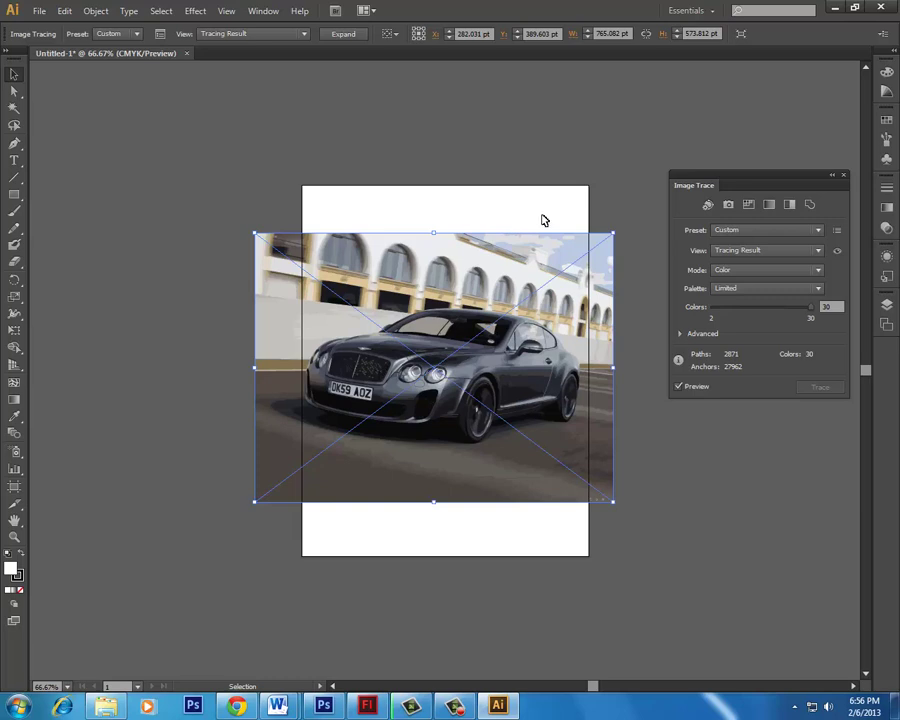
Show the trace as Outlines at 150% zoom and lower Colors to 19
{"action": "left_click", "coordinate": [760, 255]}
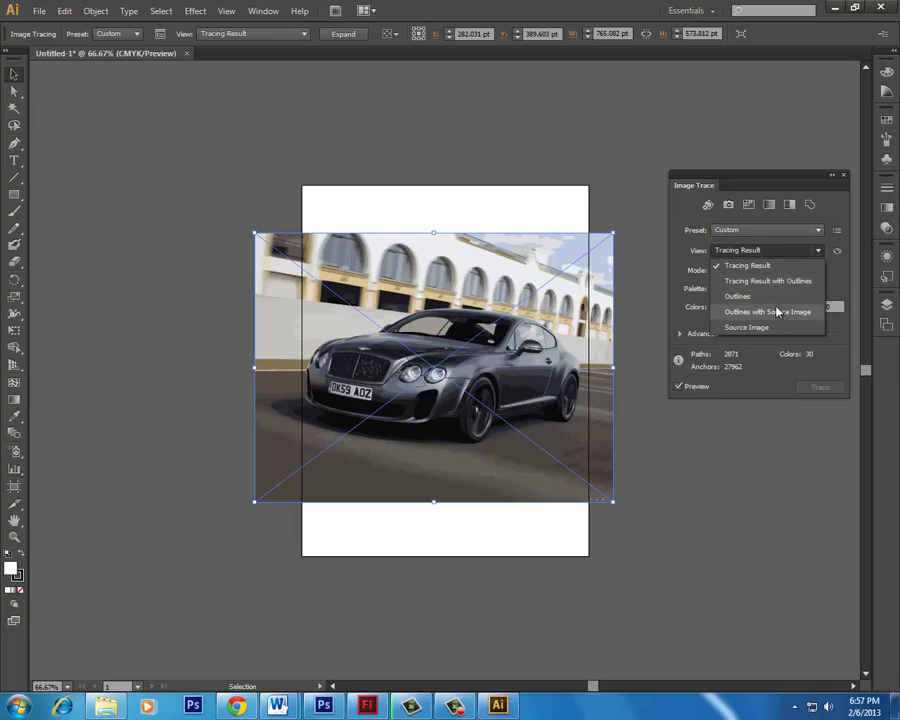
{"action": "left_click", "coordinate": [776, 297]}
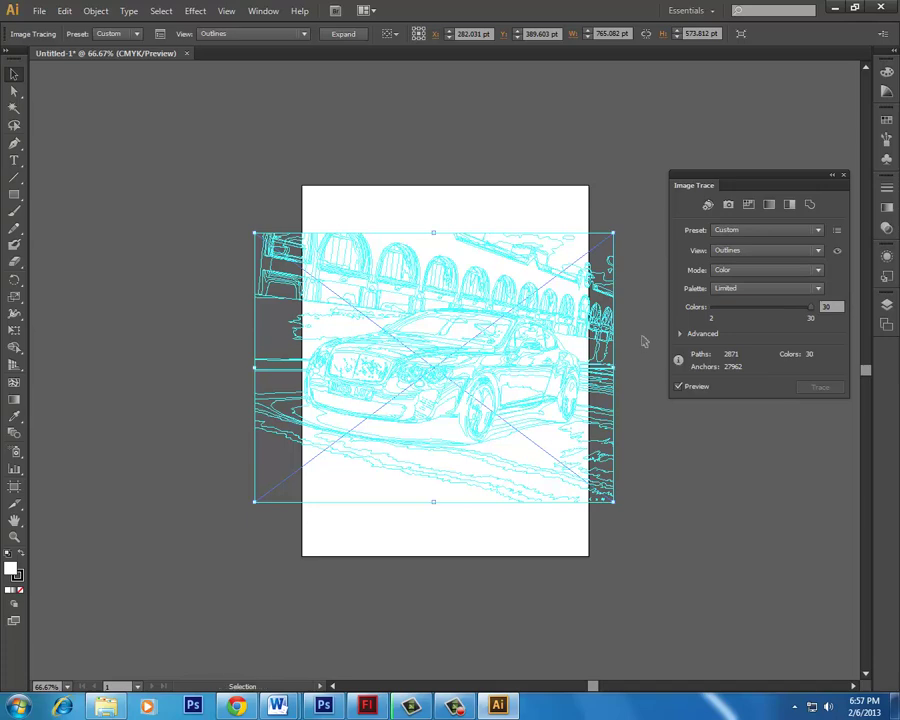
{"action": "key", "text": "ctrl+plus"}
{"action": "key", "text": "ctrl+plus"}
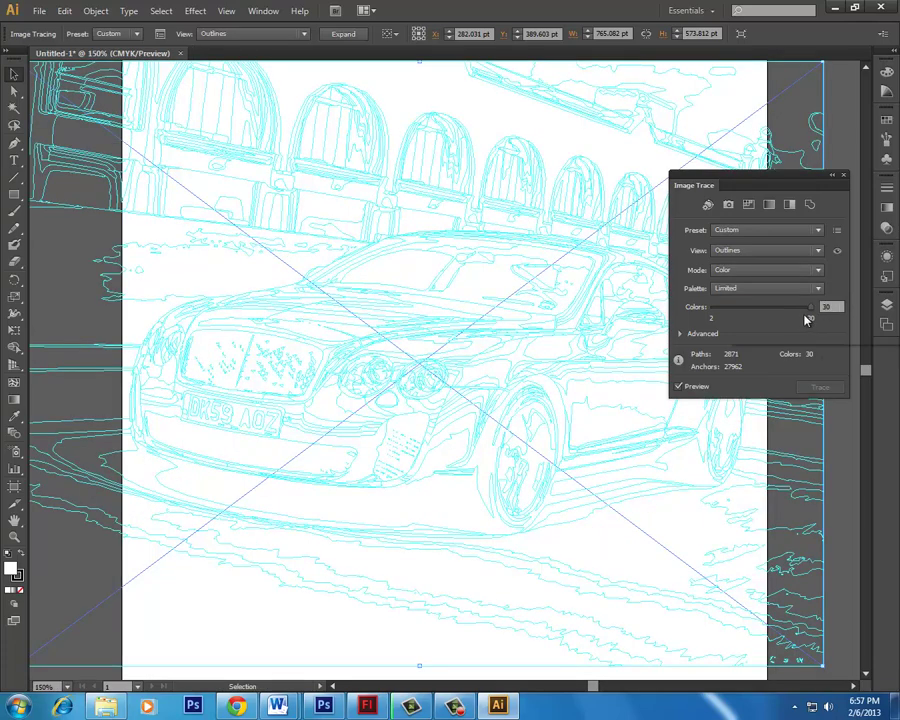
{"action": "left_click_drag", "start_coordinate": [811, 310], "coordinate": [771, 317]}
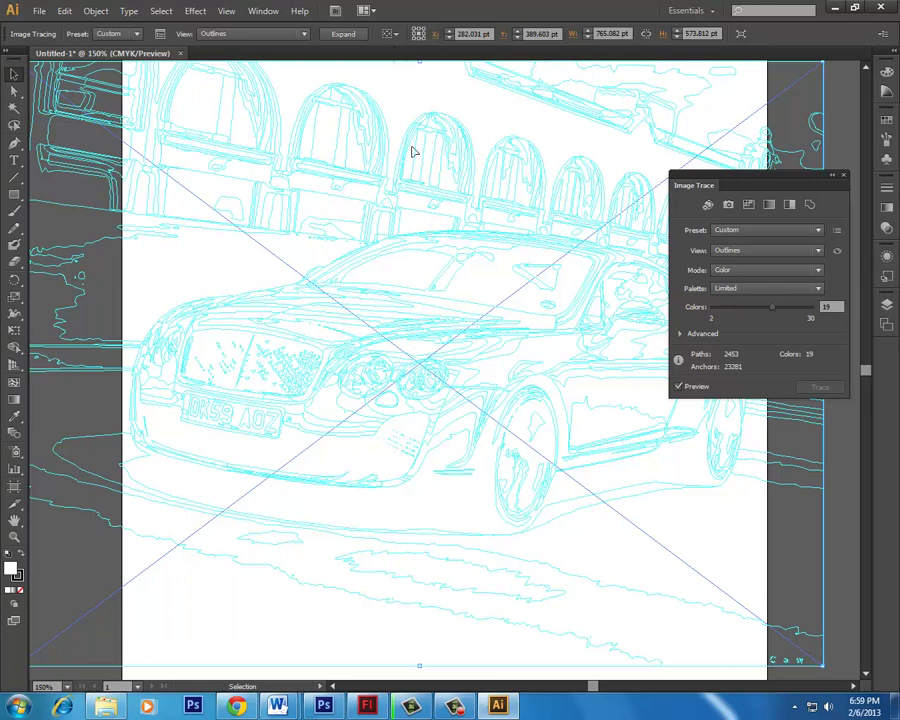
Switch the Image Trace view back from Outlines to Tracing Result
{"action": "left_click", "coordinate": [453, 706]}
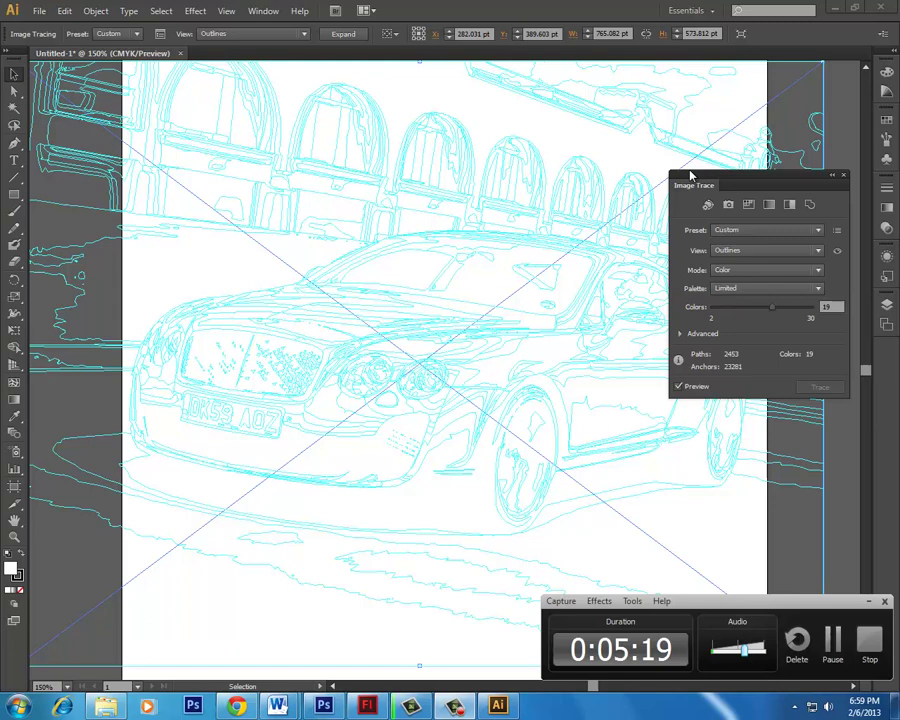
{"action": "left_click", "coordinate": [805, 251]}
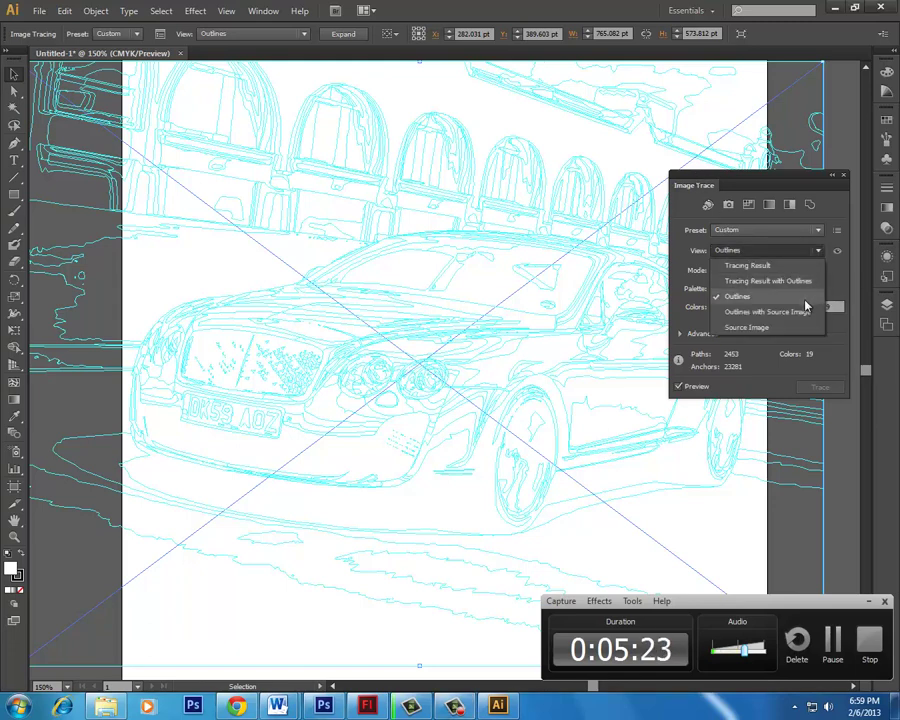
{"action": "left_click", "coordinate": [802, 268]}
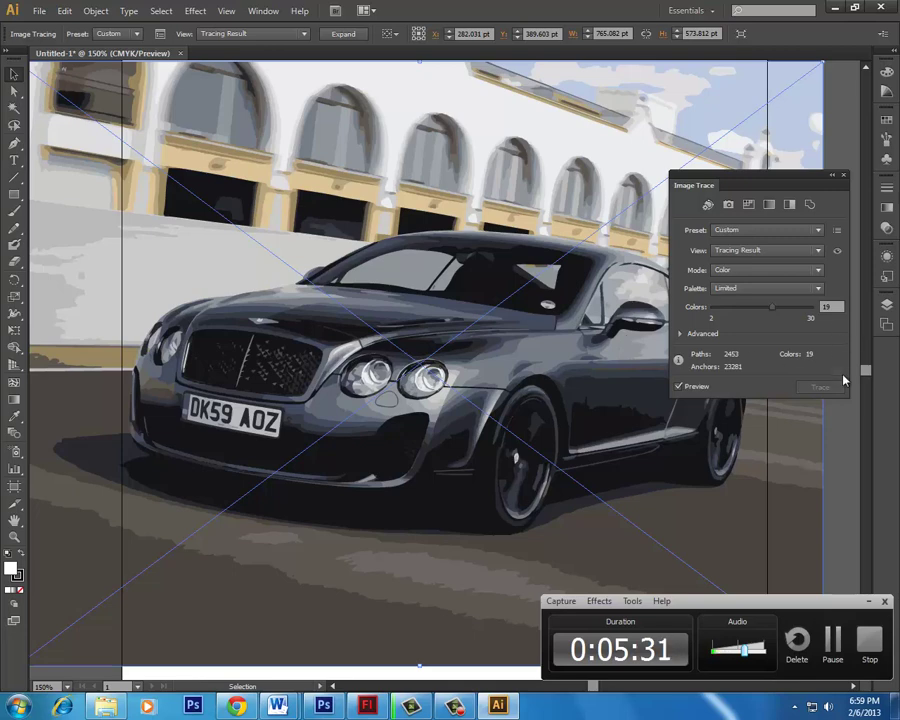
Expand the trace into paths and marquee the top-left background anchors with Direct Selection
{"action": "left_click", "coordinate": [339, 36]}
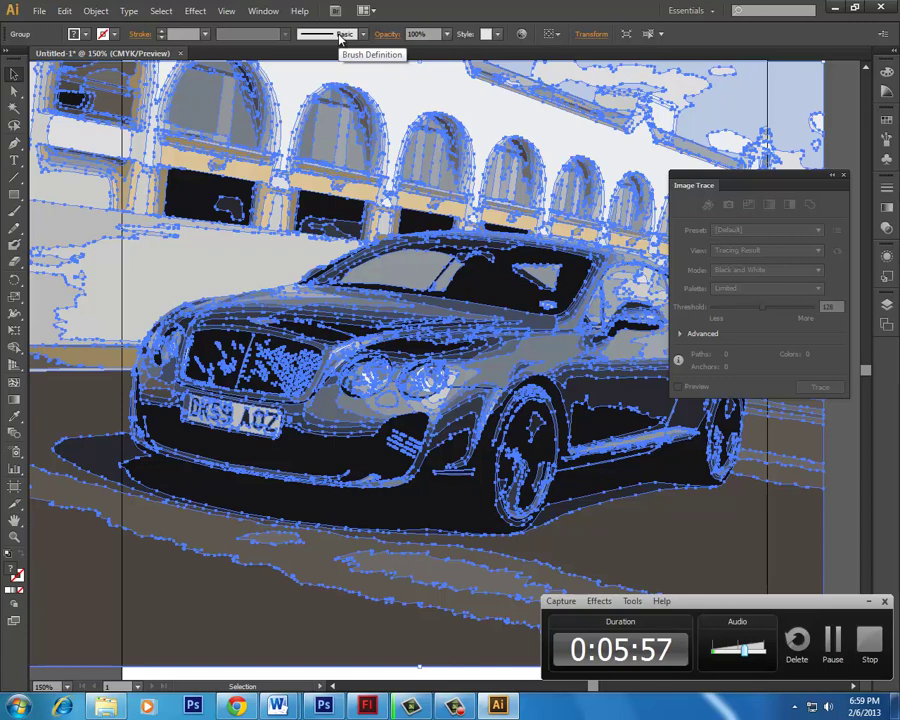
{"action": "key", "text": "ctrl+minus"}
{"action": "key", "text": "ctrl+minus"}
{"action": "left_click", "coordinate": [258, 203]}
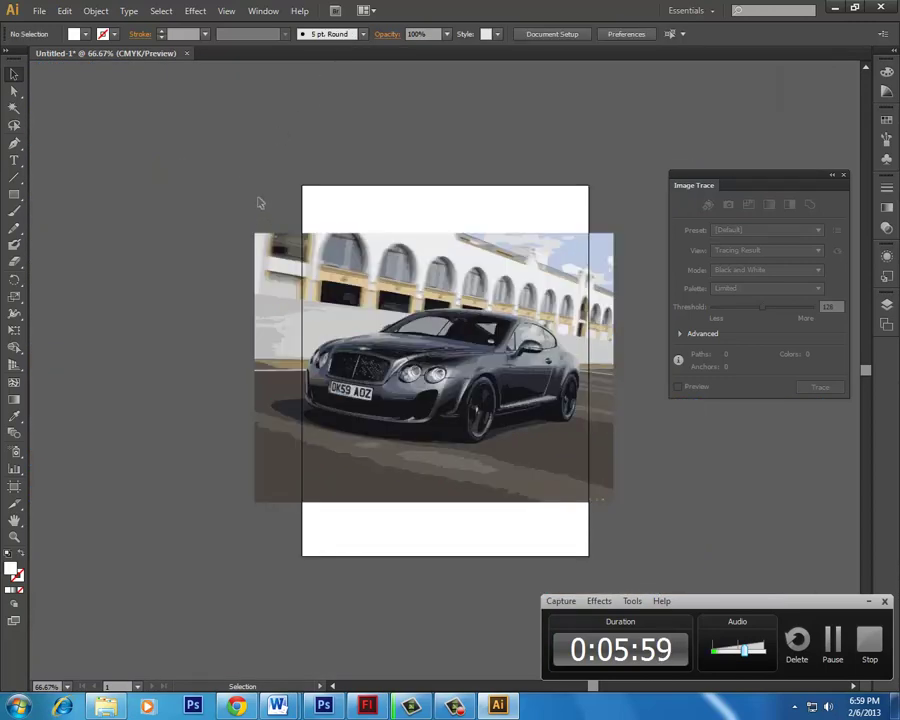
{"action": "left_click_drag", "start_coordinate": [222, 178], "coordinate": [462, 456]}
{"action": "key", "text": "a"}
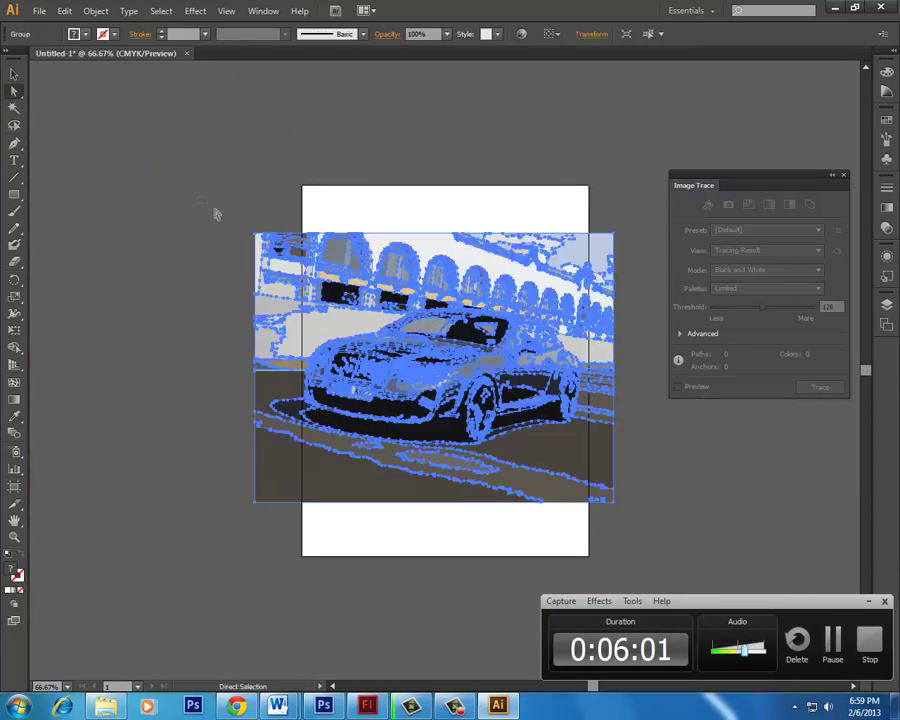
{"action": "left_click", "coordinate": [215, 213]}
{"action": "left_click_drag", "start_coordinate": [215, 213], "coordinate": [345, 305]}
Delete the top-left, top building, road, left and past-right-edge background shapes
{"action": "key", "text": "Delete"}
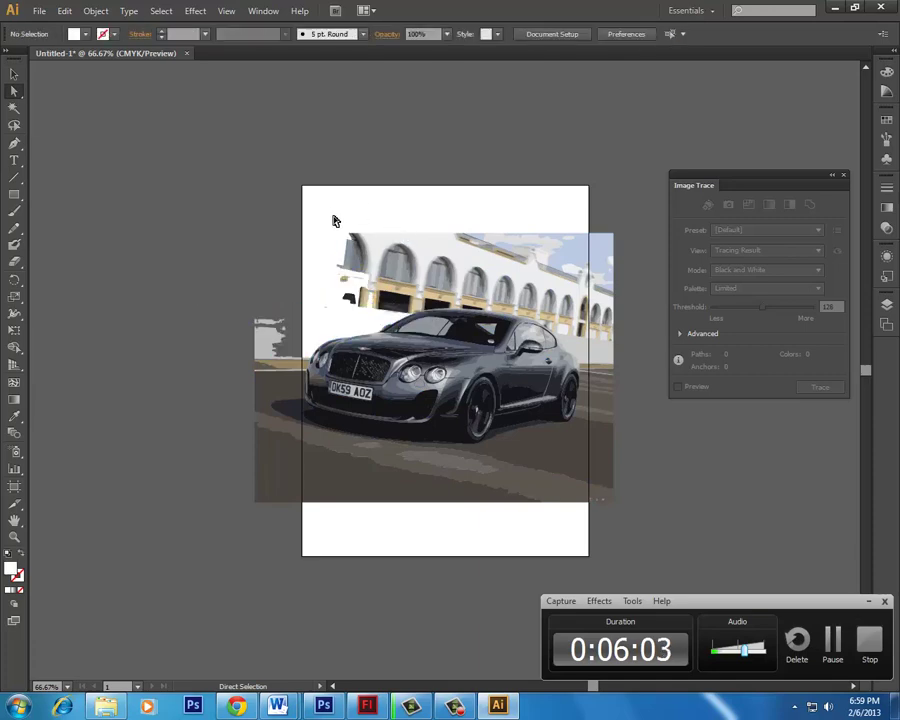
{"action": "left_click_drag", "start_coordinate": [315, 207], "coordinate": [638, 301]}
{"action": "key", "text": "Delete"}
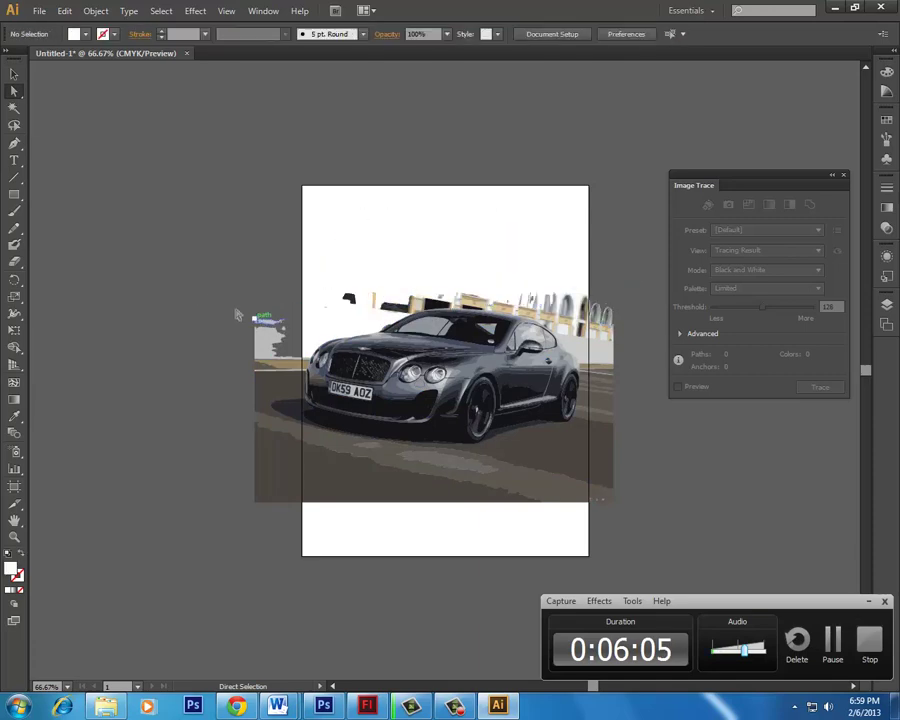
{"action": "mouse_move", "coordinate": [237, 315]}
{"action": "left_mouse_down"}
{"action": "mouse_move", "coordinate": [291, 558]}
{"action": "mouse_move", "coordinate": [311, 542]}
{"action": "left_mouse_up"}
{"action": "key", "text": "Delete"}
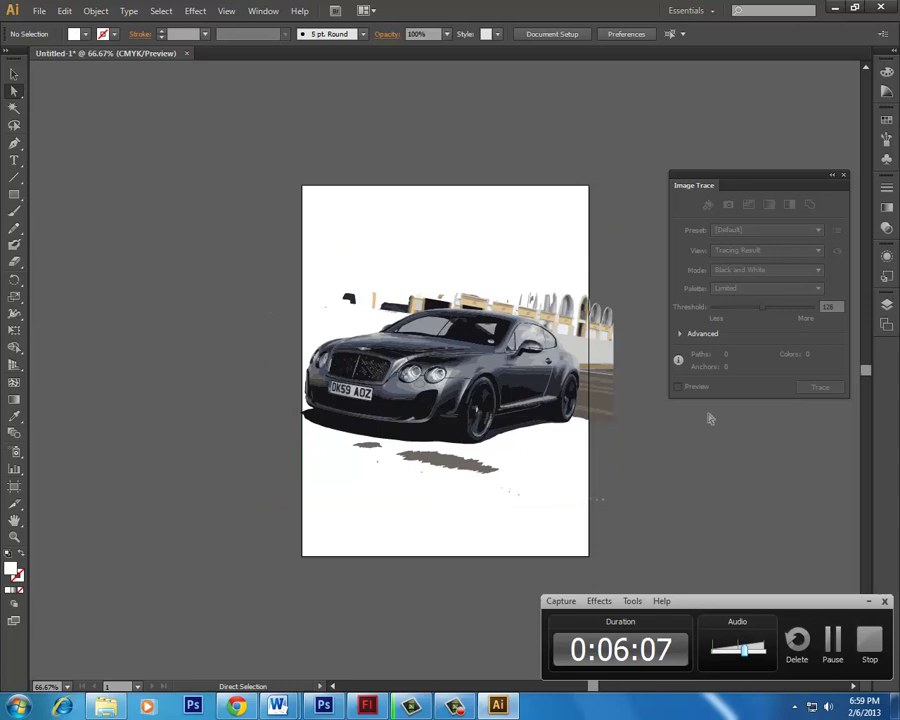
{"action": "left_click_drag", "start_coordinate": [637, 276], "coordinate": [609, 520]}
{"action": "key", "text": "Delete"}
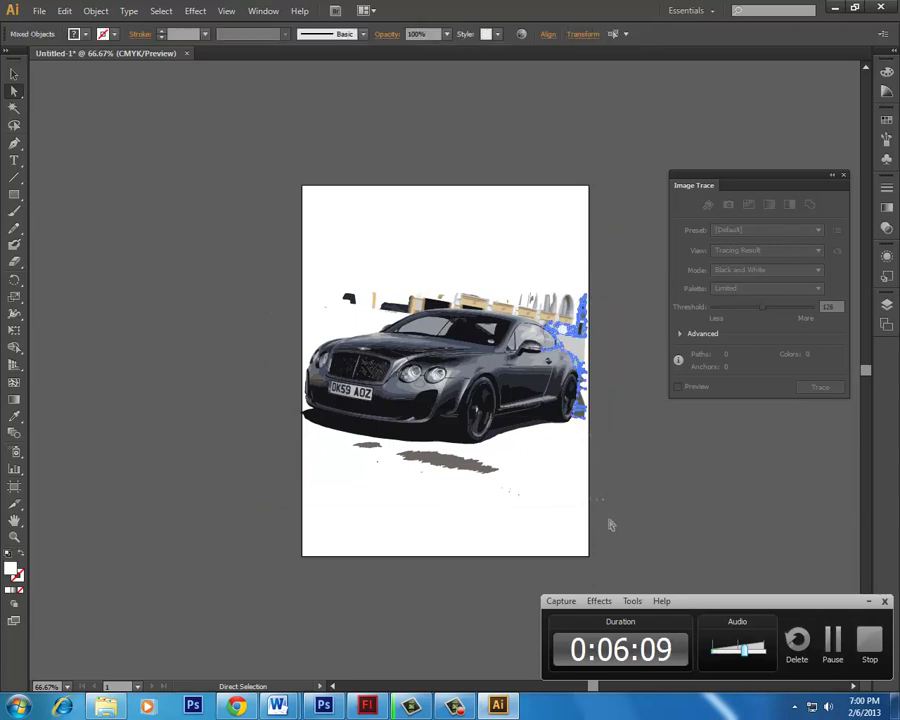
Undo the right-edge deletion and move the car's right-edge path lower
{"action": "left_click", "coordinate": [428, 510]}
{"action": "left_click_drag", "start_coordinate": [366, 518], "coordinate": [426, 512]}
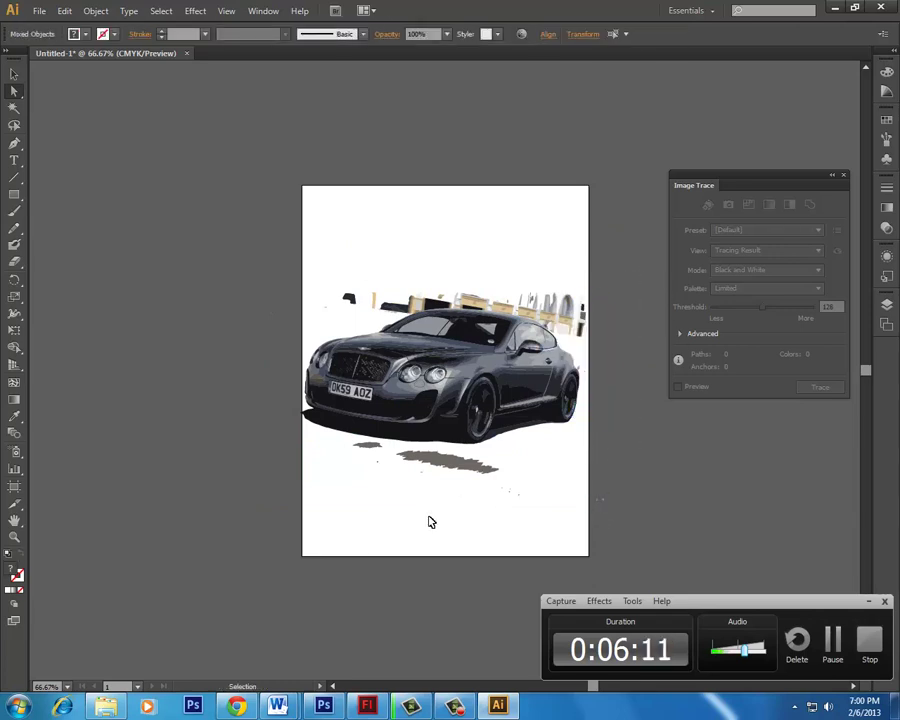
{"action": "key", "text": "ctrl+z"}
{"action": "left_click", "coordinate": [655, 360]}
{"action": "left_click", "coordinate": [612, 358]}
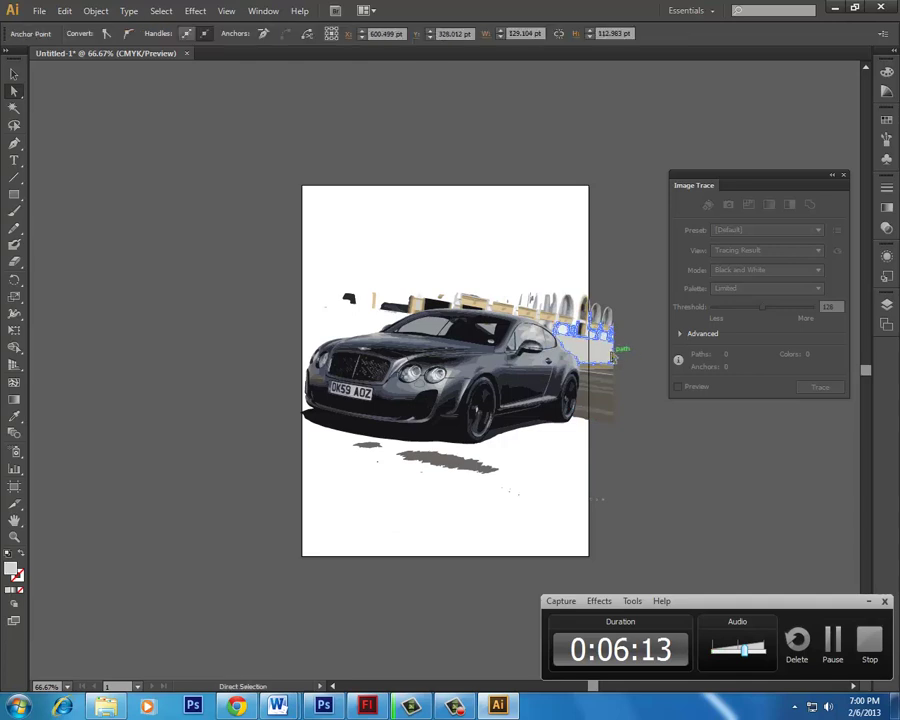
{"action": "left_click_drag", "start_coordinate": [612, 358], "coordinate": [619, 414]}
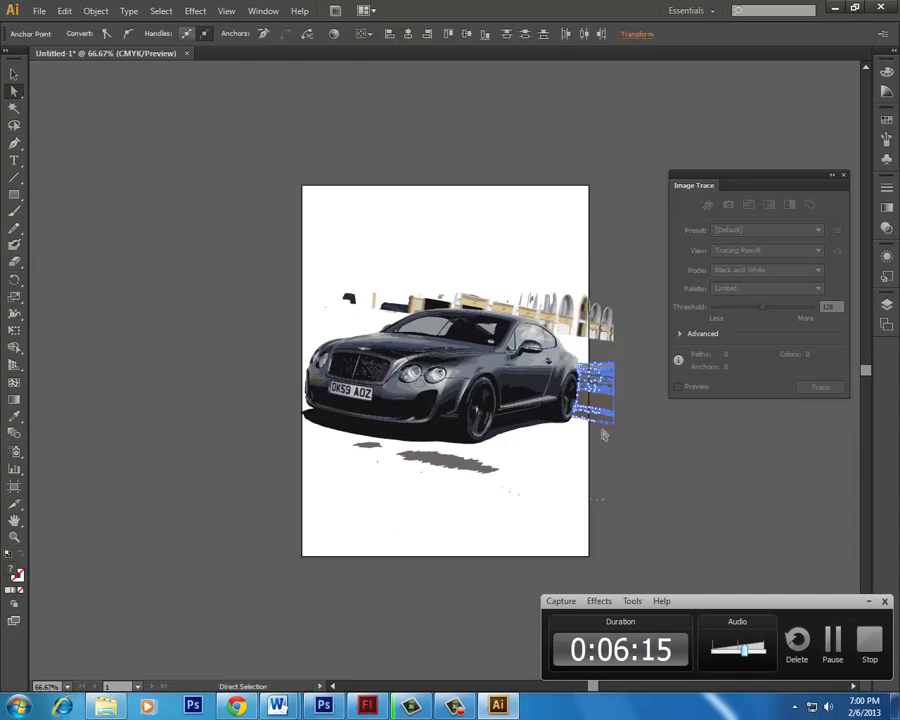
{"action": "left_click", "coordinate": [622, 301]}
Shift the upper-right edge path down and left beside the car
{"action": "left_click", "coordinate": [592, 379]}
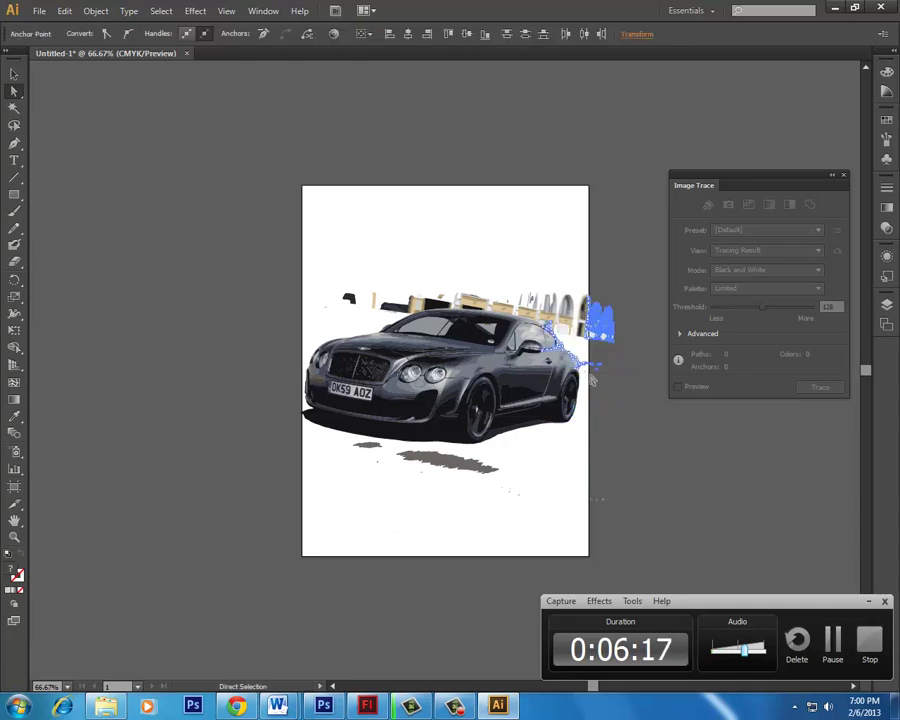
{"action": "key", "text": "ctrl"}
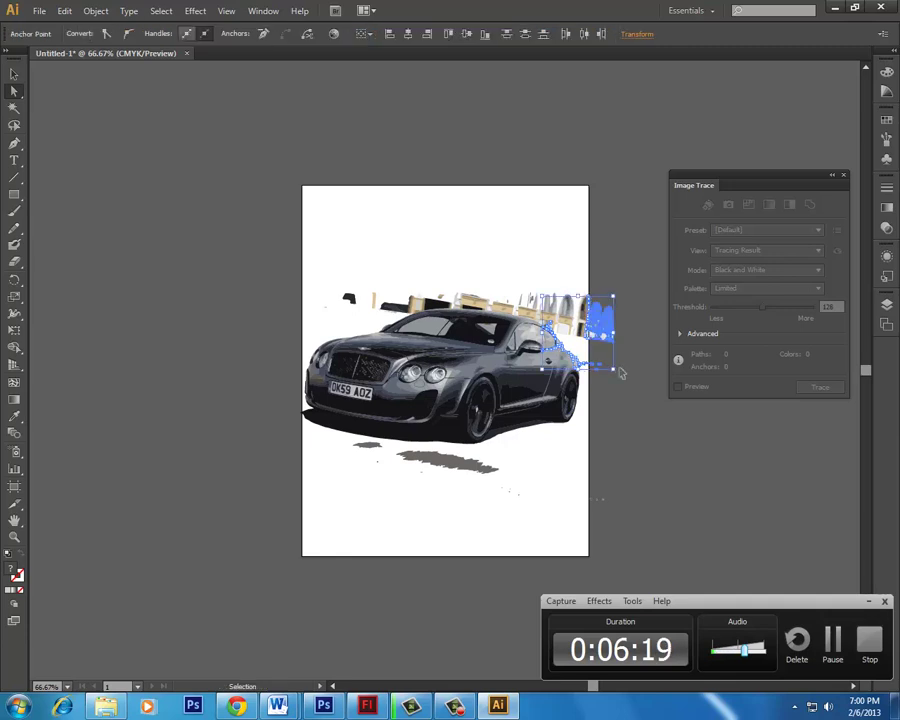
{"action": "left_click_drag", "start_coordinate": [620, 373], "coordinate": [594, 428]}
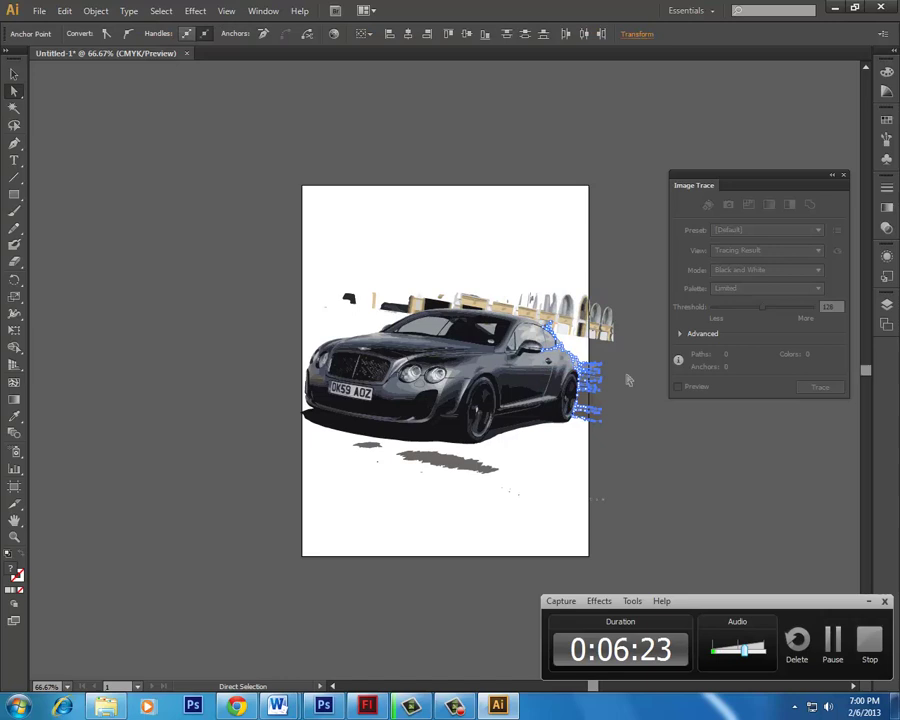
{"action": "left_click", "coordinate": [627, 376]}
{"action": "left_click_drag", "start_coordinate": [622, 366], "coordinate": [592, 443]}
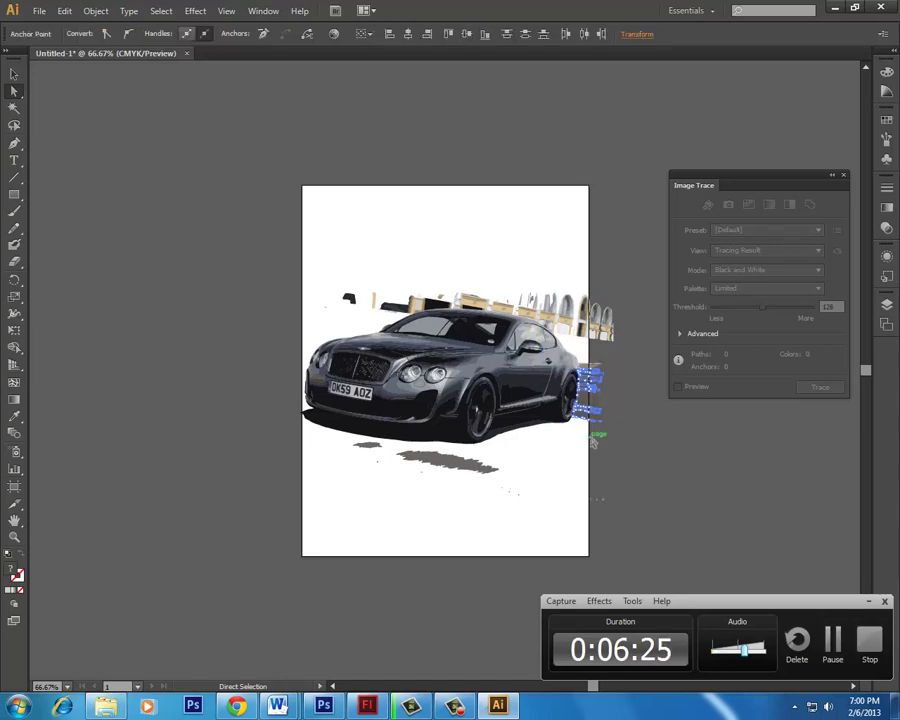
{"action": "left_click", "coordinate": [616, 374]}
Delete the shadow shapes beneath the car
{"action": "left_click_drag", "start_coordinate": [367, 506], "coordinate": [515, 464]}
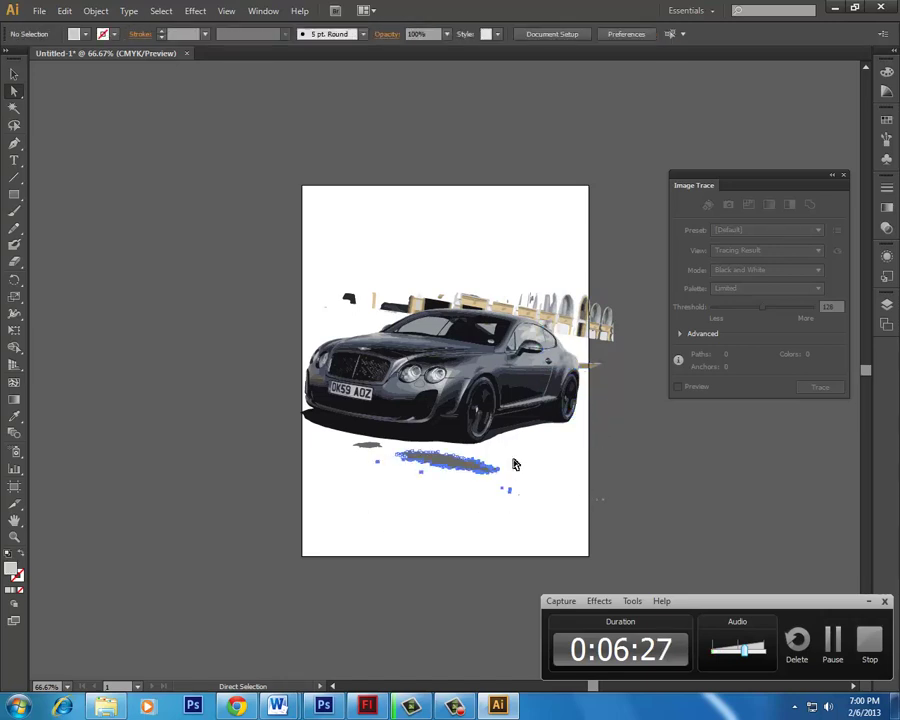
{"action": "key", "text": "Delete"}
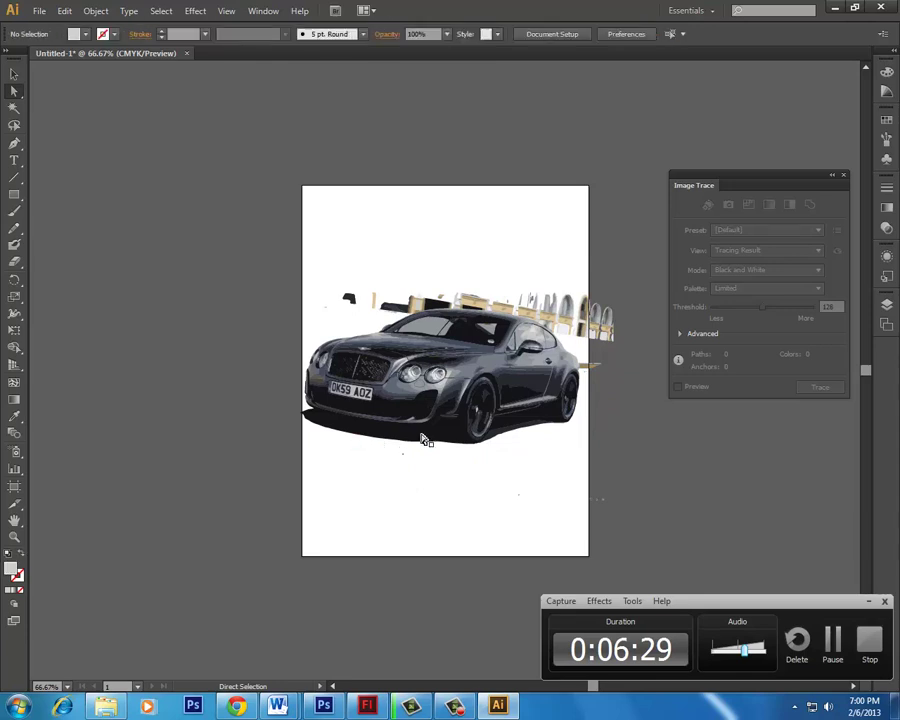
{"action": "left_click", "coordinate": [424, 438]}
{"action": "left_click", "coordinate": [504, 484]}
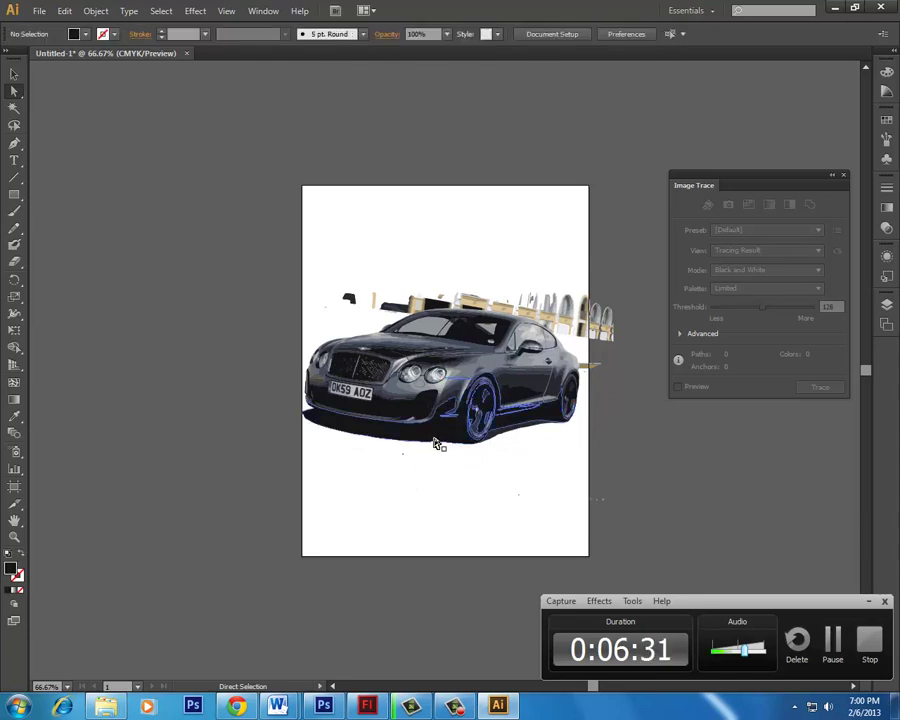
Delete the shapes above the roof, then select those right of it at 150% zoom
{"action": "mouse_move", "coordinate": [301, 235]}
{"action": "left_mouse_down"}
{"action": "mouse_move", "coordinate": [412, 314]}
{"action": "mouse_move", "coordinate": [526, 300]}
{"action": "mouse_move", "coordinate": [588, 306]}
{"action": "left_mouse_up"}
{"action": "left_click", "coordinate": [470, 287]}
{"action": "key", "text": "Delete"}
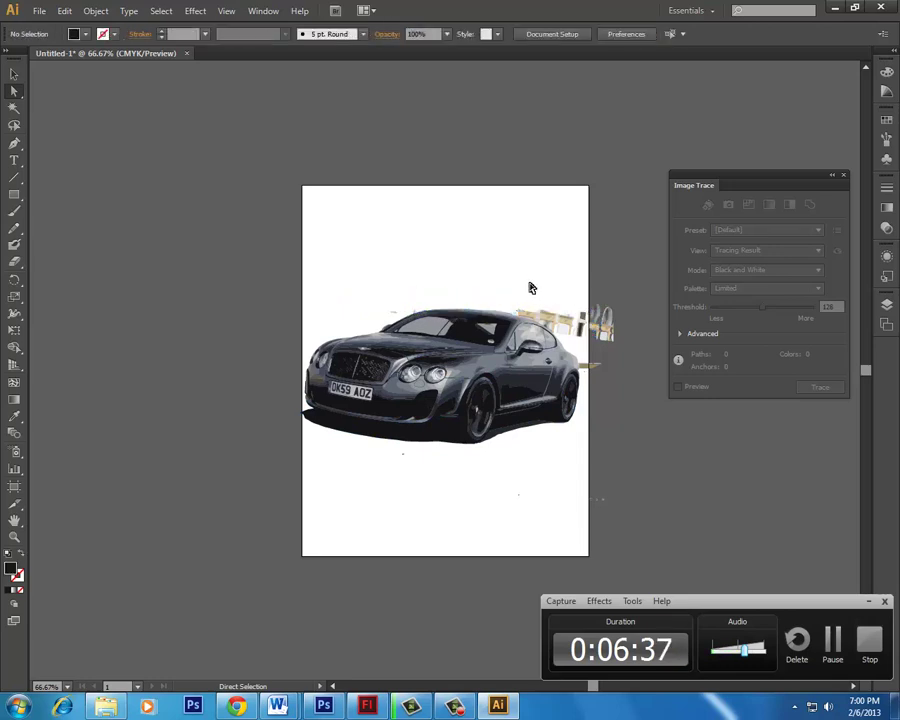
{"action": "left_click_drag", "start_coordinate": [531, 288], "coordinate": [597, 327]}
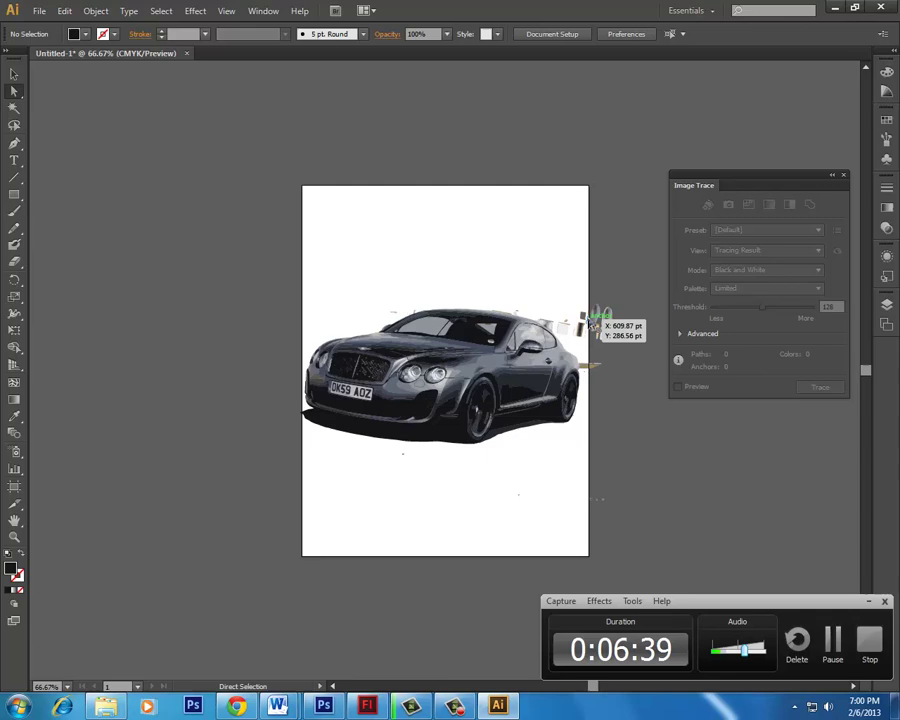
{"action": "key", "text": "ctrl+plus"}
{"action": "key", "text": "ctrl+plus"}
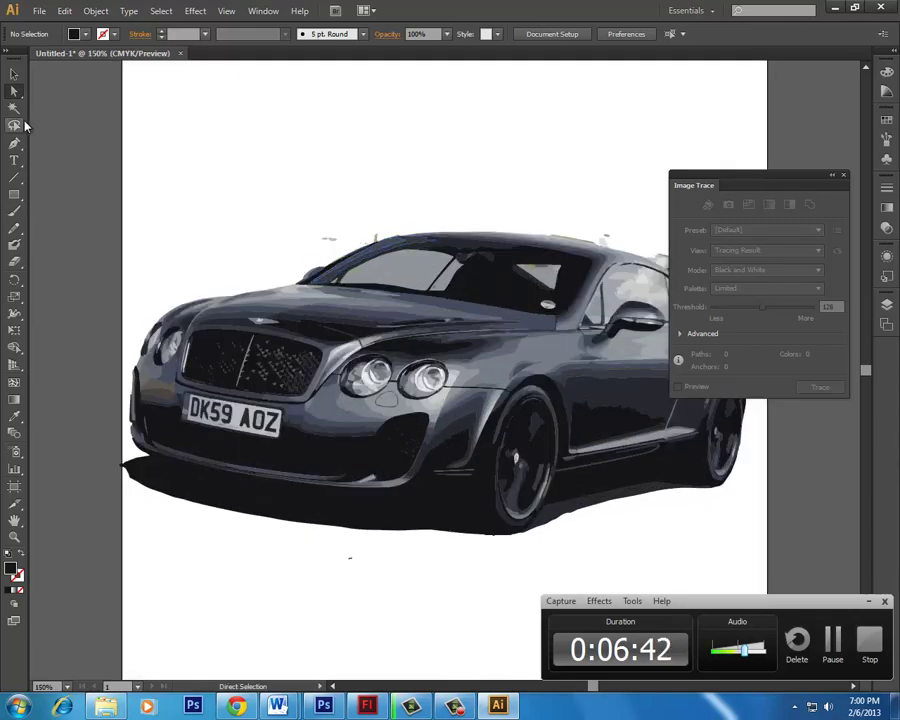
Lasso-select the traced car's paths in Illustrator, then switch over to Flash
{"action": "left_click", "coordinate": [14, 124]}
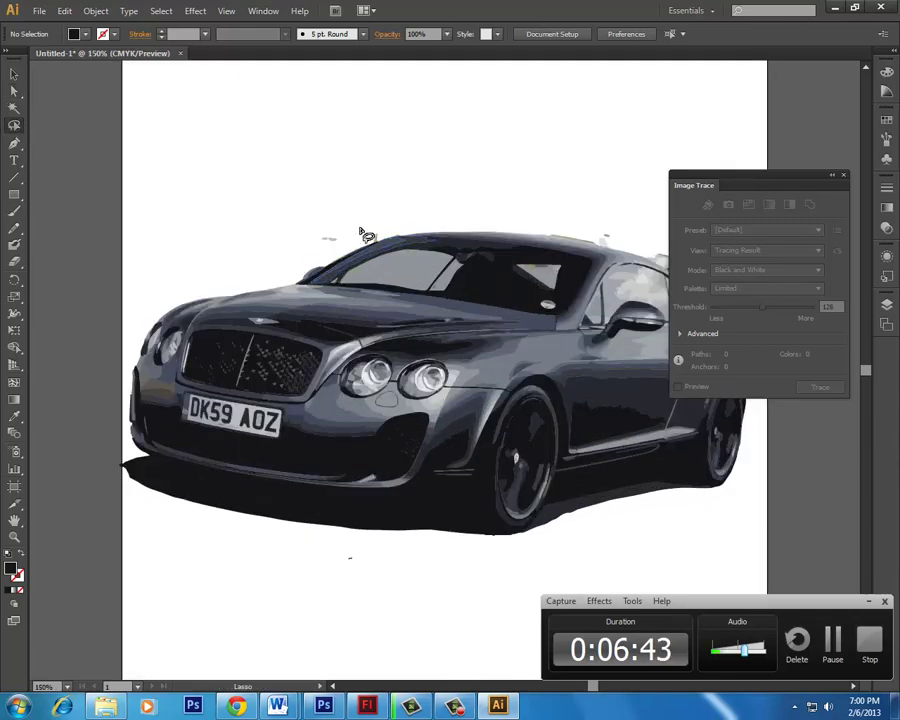
{"action": "mouse_move", "coordinate": [388, 238]}
{"action": "left_mouse_down"}
{"action": "mouse_move", "coordinate": [328, 266]}
{"action": "mouse_move", "coordinate": [187, 283]}
{"action": "mouse_move", "coordinate": [159, 296]}
{"action": "mouse_move", "coordinate": [112, 412]}
{"action": "mouse_move", "coordinate": [112, 480]}
{"action": "mouse_move", "coordinate": [211, 551]}
{"action": "mouse_move", "coordinate": [252, 536]}
{"action": "mouse_move", "coordinate": [383, 533]}
{"action": "mouse_move", "coordinate": [453, 551]}
{"action": "mouse_move", "coordinate": [621, 554]}
{"action": "mouse_move", "coordinate": [725, 514]}
{"action": "mouse_move", "coordinate": [752, 448]}
{"action": "mouse_move", "coordinate": [756, 390]}
{"action": "mouse_move", "coordinate": [747, 333]}
{"action": "mouse_move", "coordinate": [709, 296]}
{"action": "mouse_move", "coordinate": [669, 271]}
{"action": "mouse_move", "coordinate": [587, 247]}
{"action": "mouse_move", "coordinate": [455, 235]}
{"action": "mouse_move", "coordinate": [395, 260]}
{"action": "left_mouse_up"}
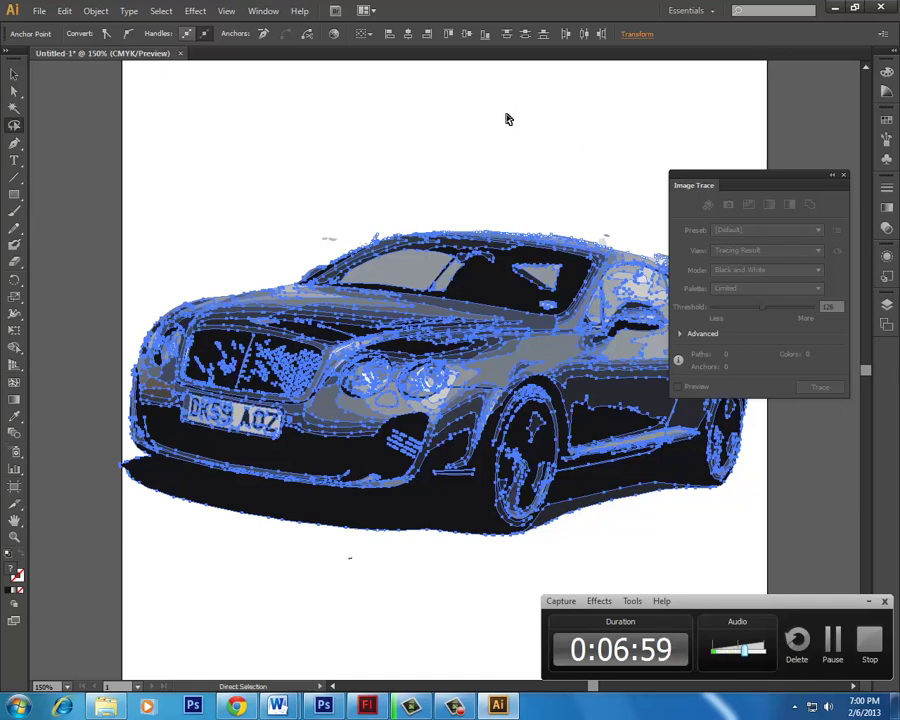
{"action": "left_click", "coordinate": [367, 706]}
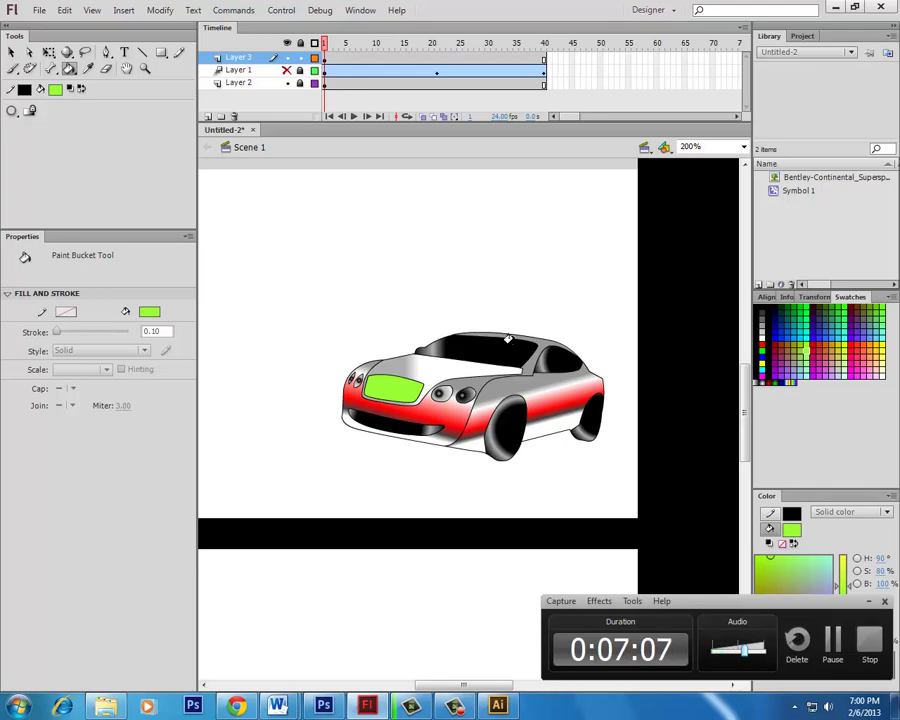
Paste the copied car artwork onto the Flash stage with Ctrl+V
{"action": "key", "text": "ctrl+v"}
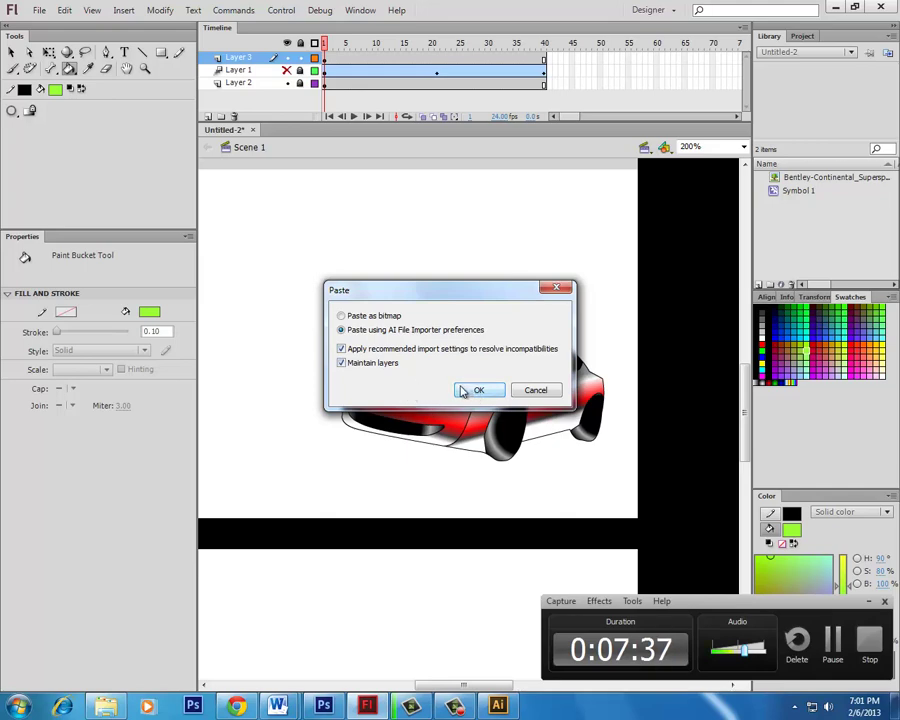
Import the pasted car as vectors and move it up-left off the white stage
{"action": "left_click", "coordinate": [465, 390]}
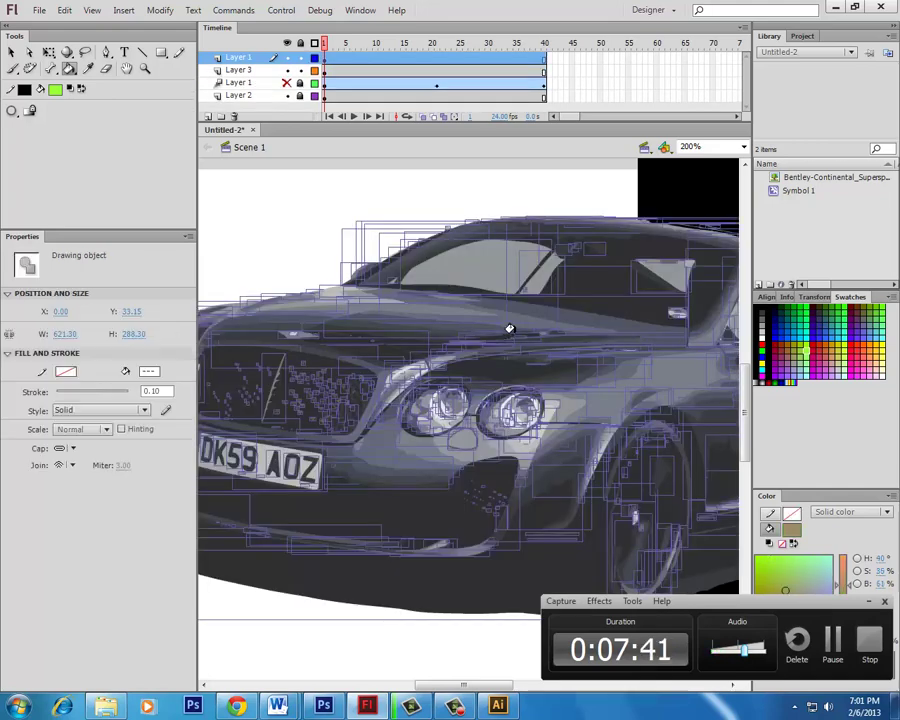
{"action": "key", "text": "ctrl+minus"}
{"action": "key", "text": "ctrl+minus"}
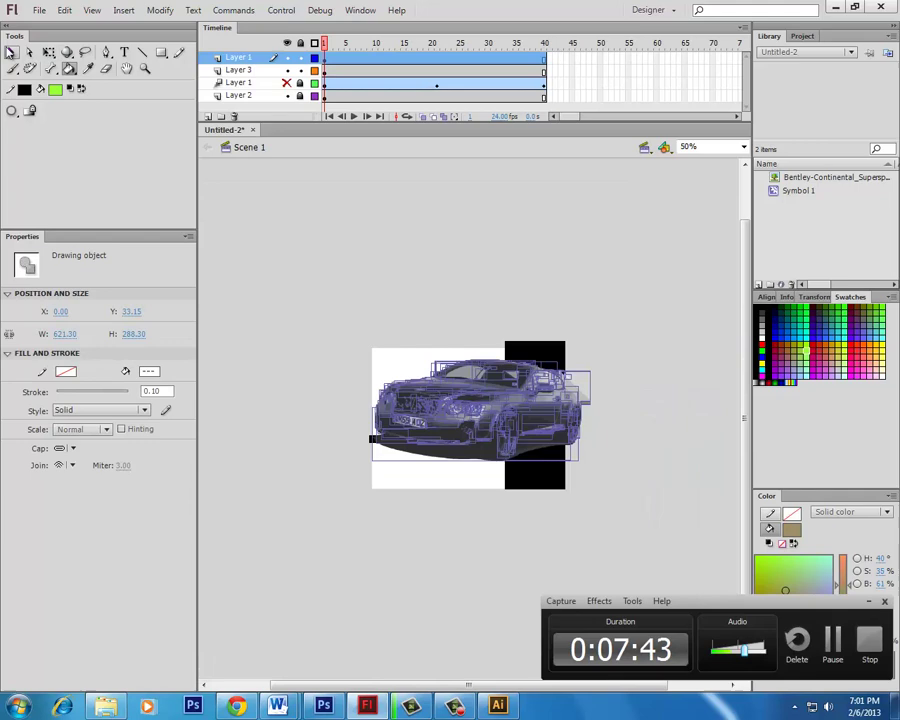
{"action": "left_click", "coordinate": [10, 52]}
{"action": "left_click_drag", "start_coordinate": [480, 410], "coordinate": [409, 297]}
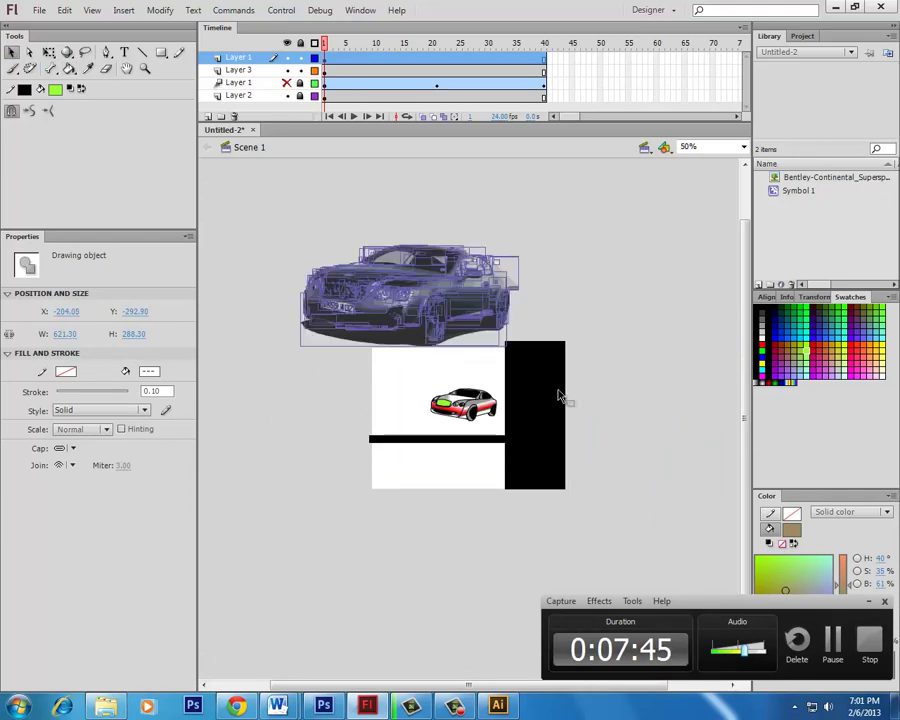
{"action": "key", "text": "ctrl+equal"}
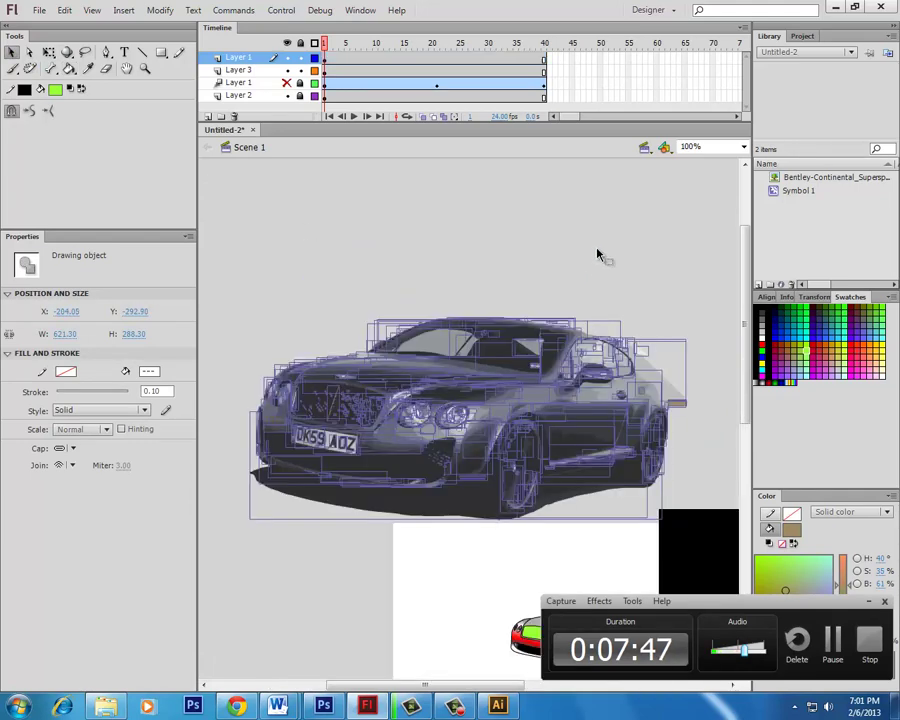
Select the stray grey pieces, then select the whole small car drawing
{"action": "left_click", "coordinate": [597, 254]}
{"action": "left_click", "coordinate": [645, 392]}
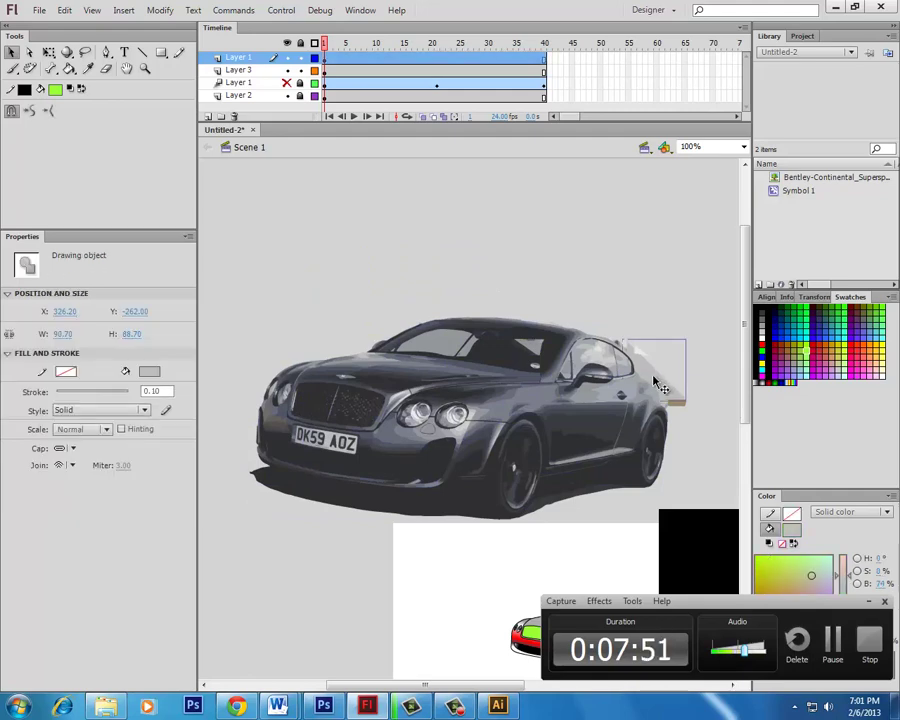
{"action": "left_click_drag", "start_coordinate": [629, 523], "coordinate": [456, 362]}
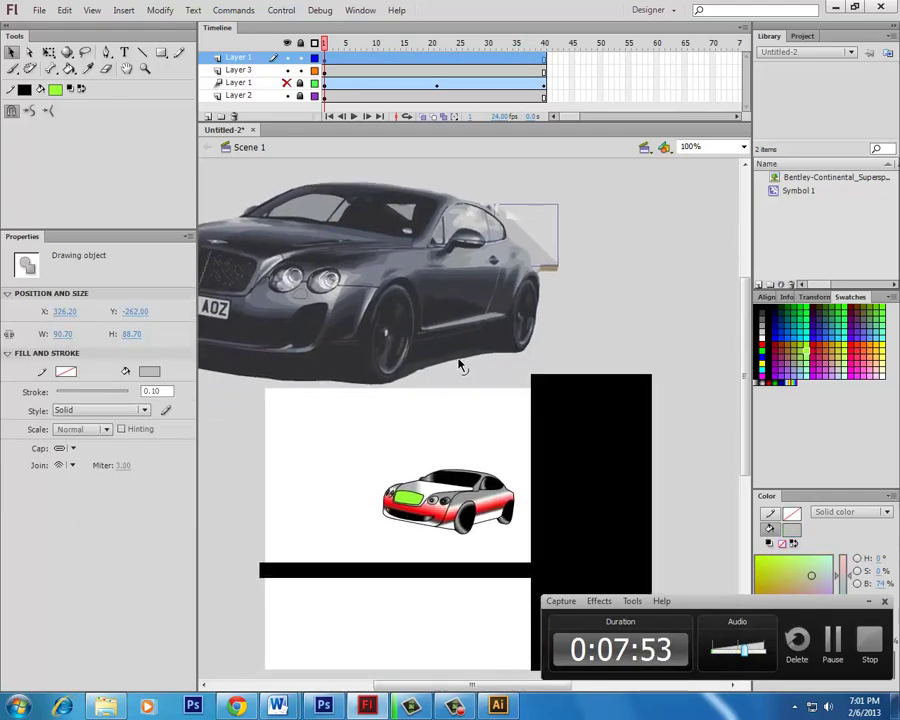
{"action": "left_click", "coordinate": [452, 616]}
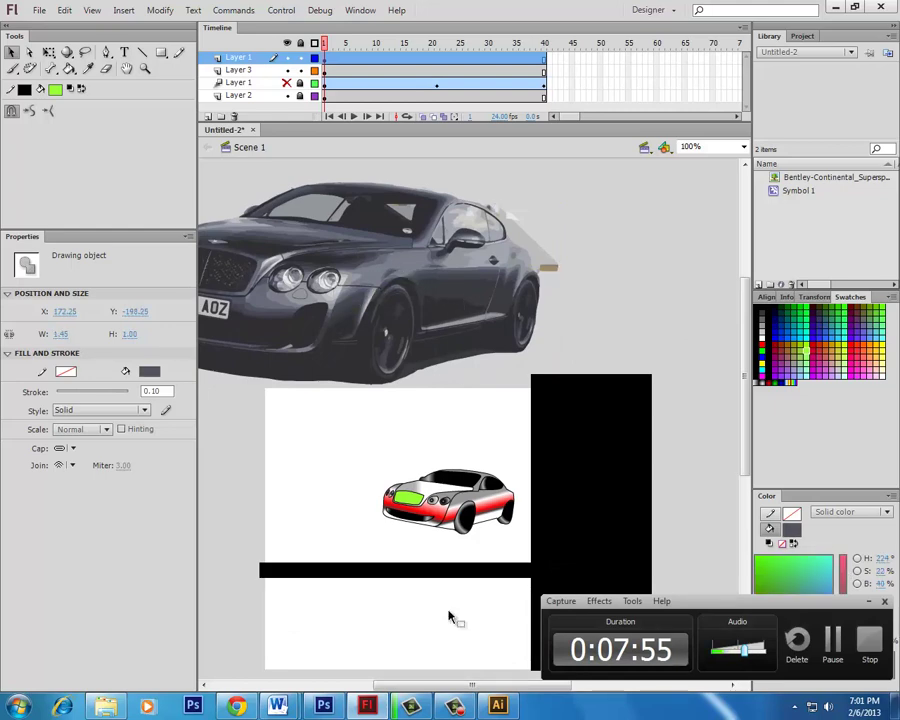
{"action": "mouse_move", "coordinate": [371, 455]}
{"action": "left_mouse_down"}
{"action": "mouse_move", "coordinate": [536, 544]}
{"action": "mouse_move", "coordinate": [516, 540]}
{"action": "left_mouse_up"}
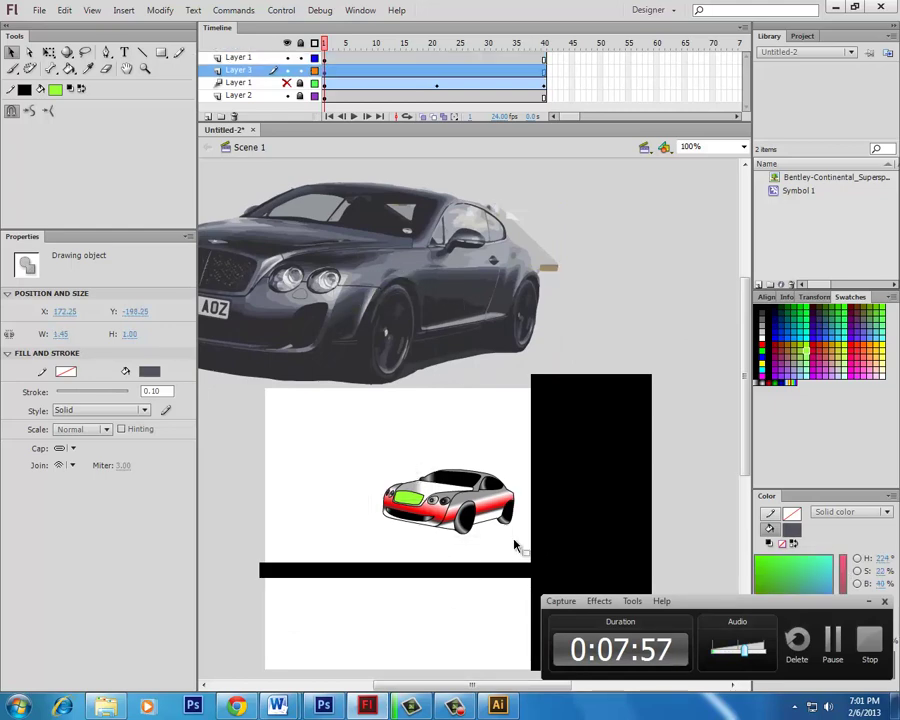
Back in Illustrator, undo the last change and clear the car path selection
{"action": "left_click", "coordinate": [503, 707]}
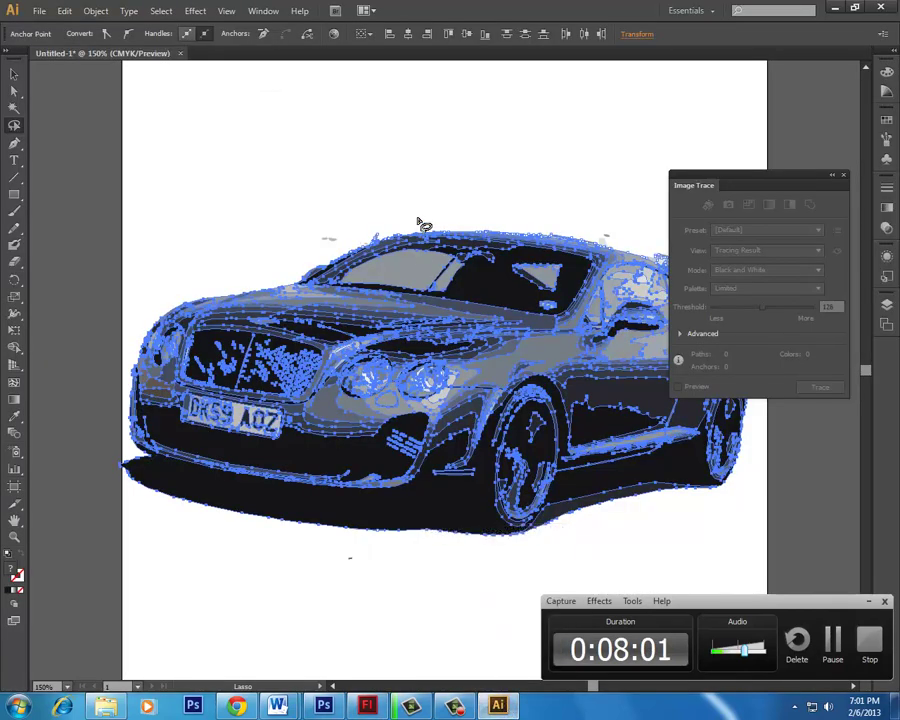
{"action": "key", "text": "ctrl+z"}
{"action": "left_click", "coordinate": [337, 232]}
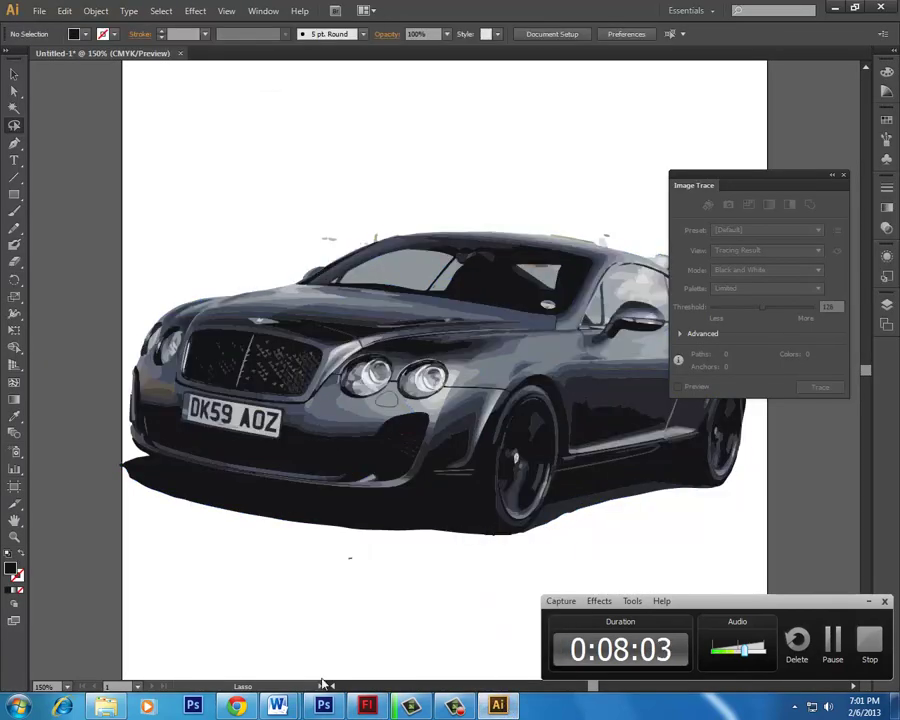
After checking Flash, lasso the stray fragment above the car's rear in Illustrator
{"action": "left_click", "coordinate": [370, 706]}
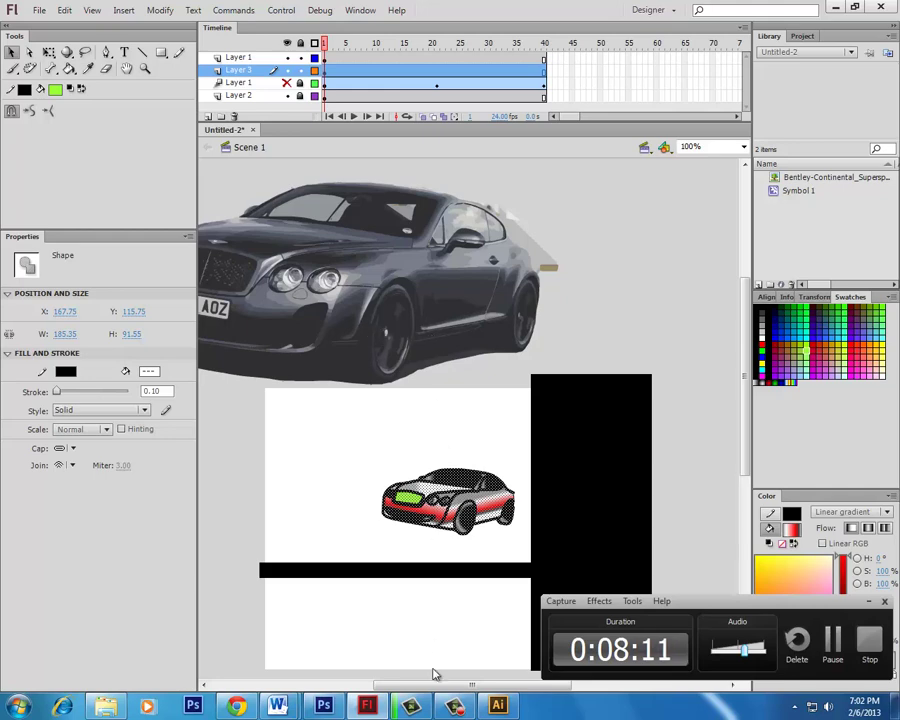
{"action": "key", "text": "alt+Tab"}
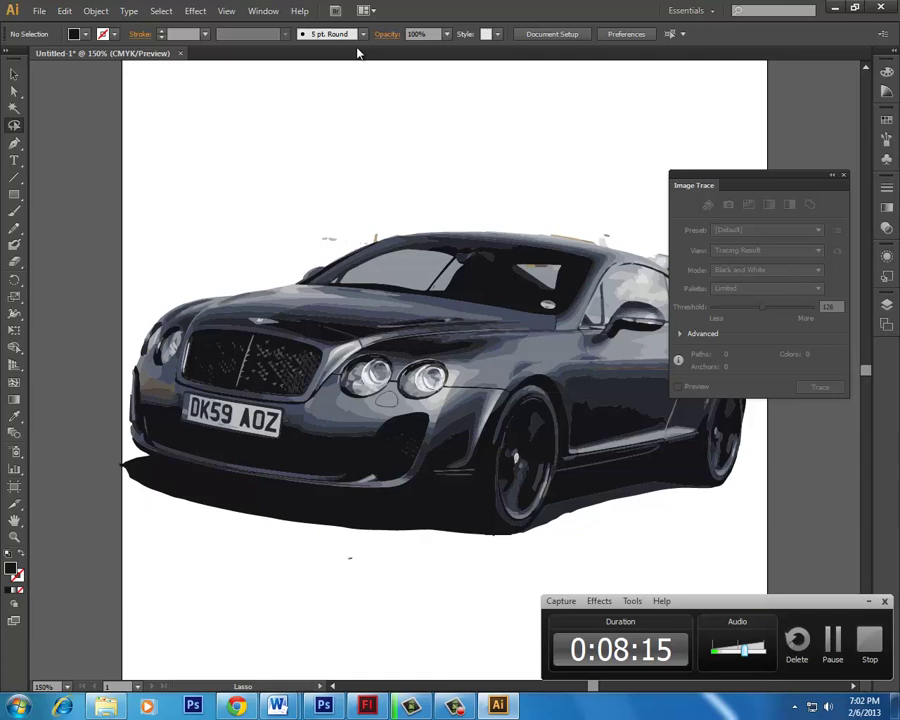
{"action": "left_click_drag", "start_coordinate": [185, 161], "coordinate": [207, 172]}
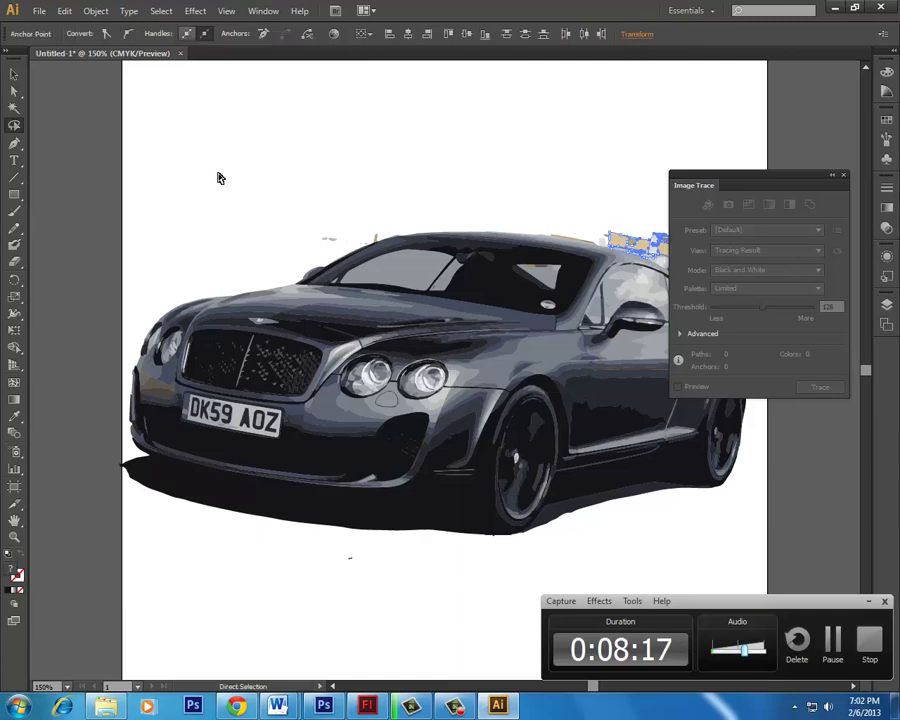